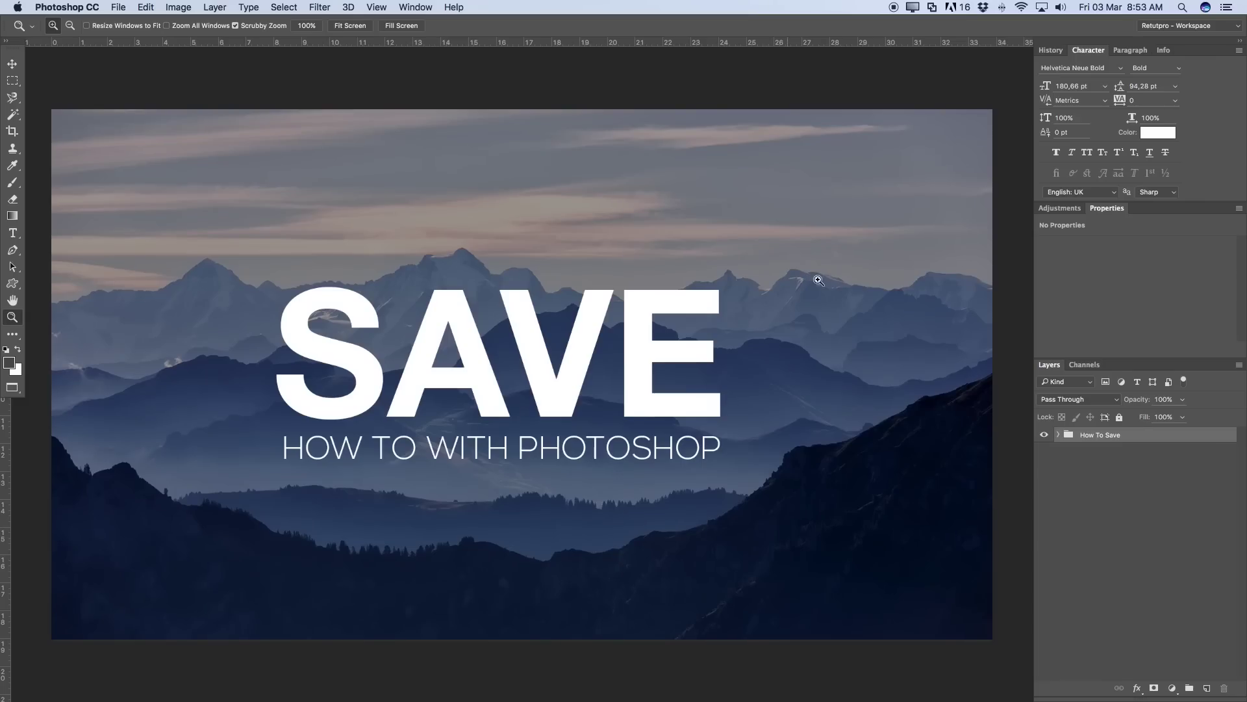
Add a new layer above the How To Save group and fill the whole canvas with white
click(1047, 435)
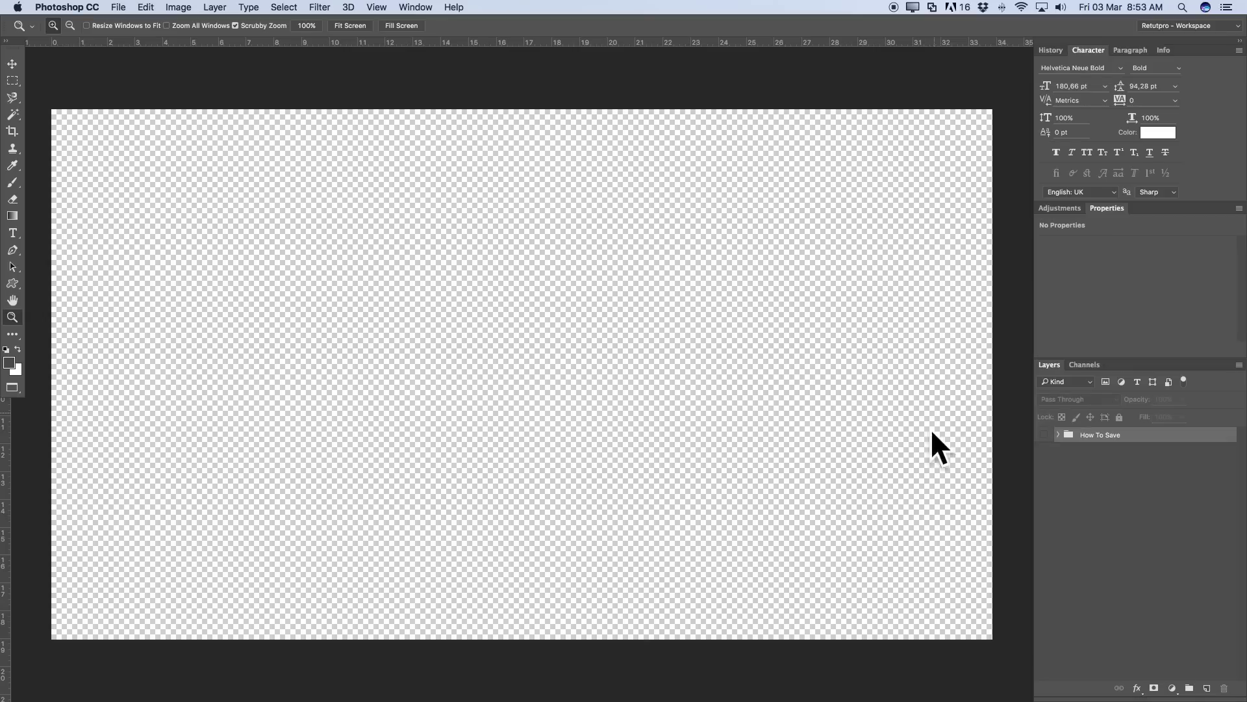
click(1045, 435)
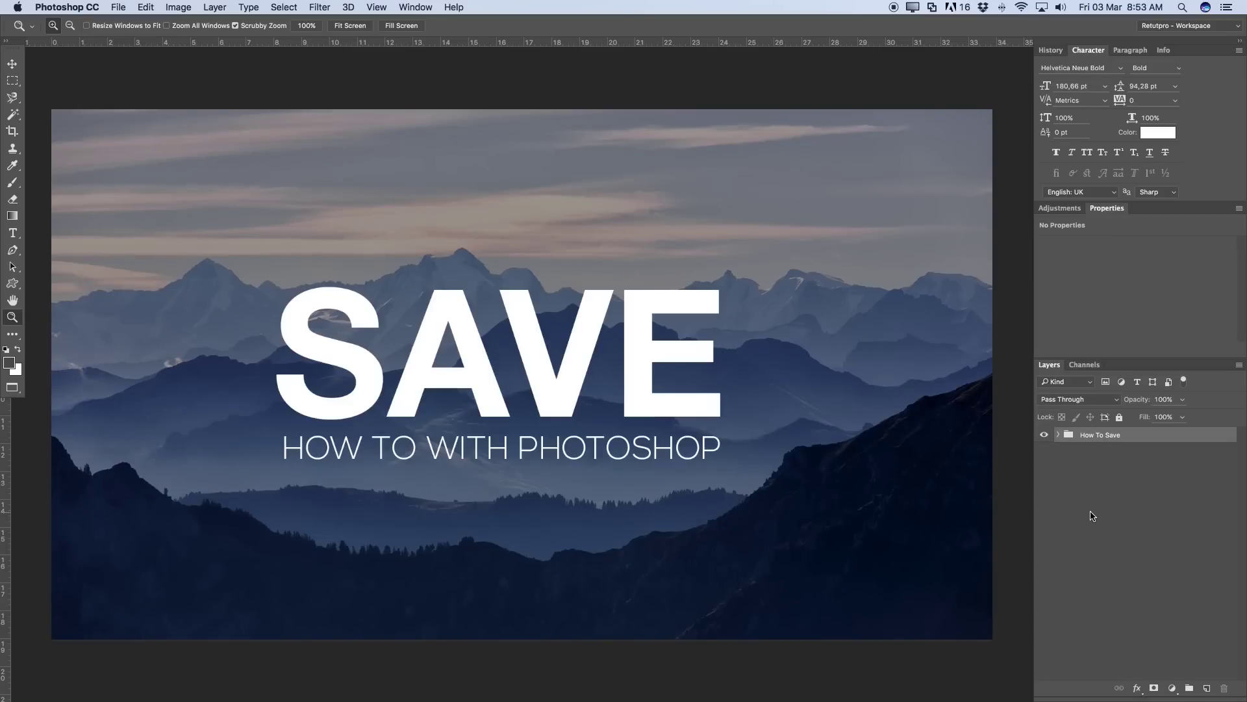
click(1206, 690)
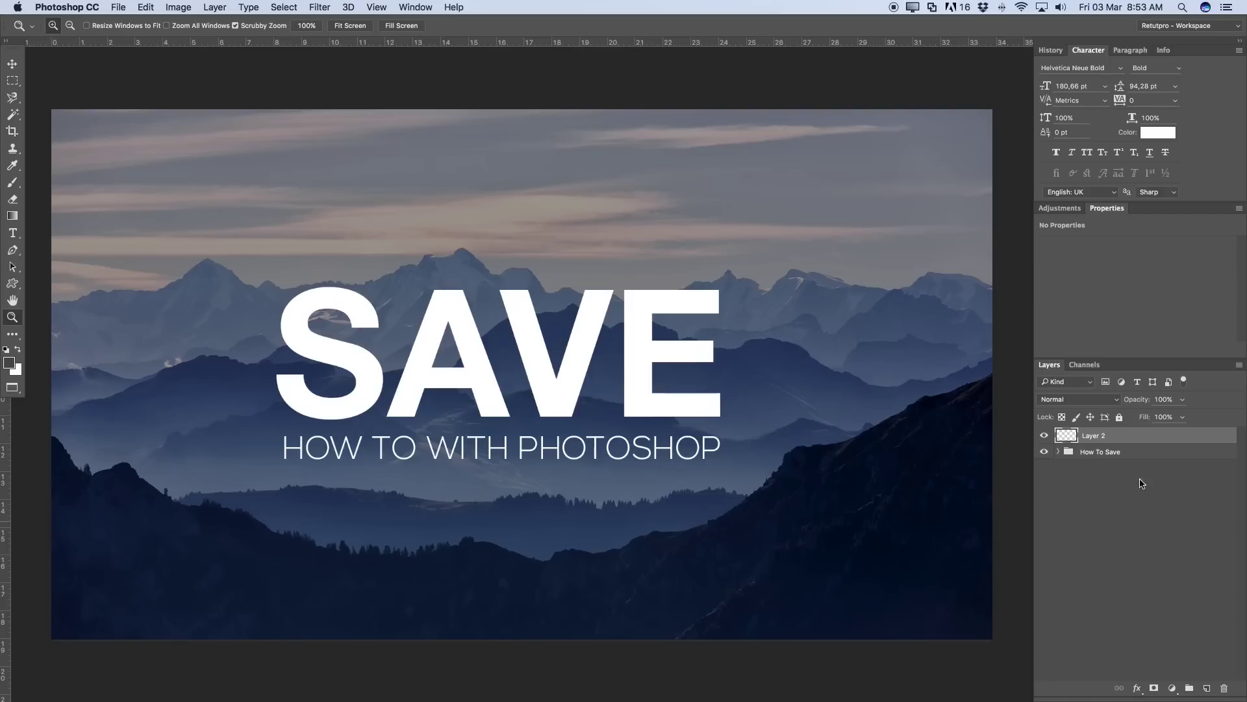
key(super+a)
key(m)
right_click(531, 337)
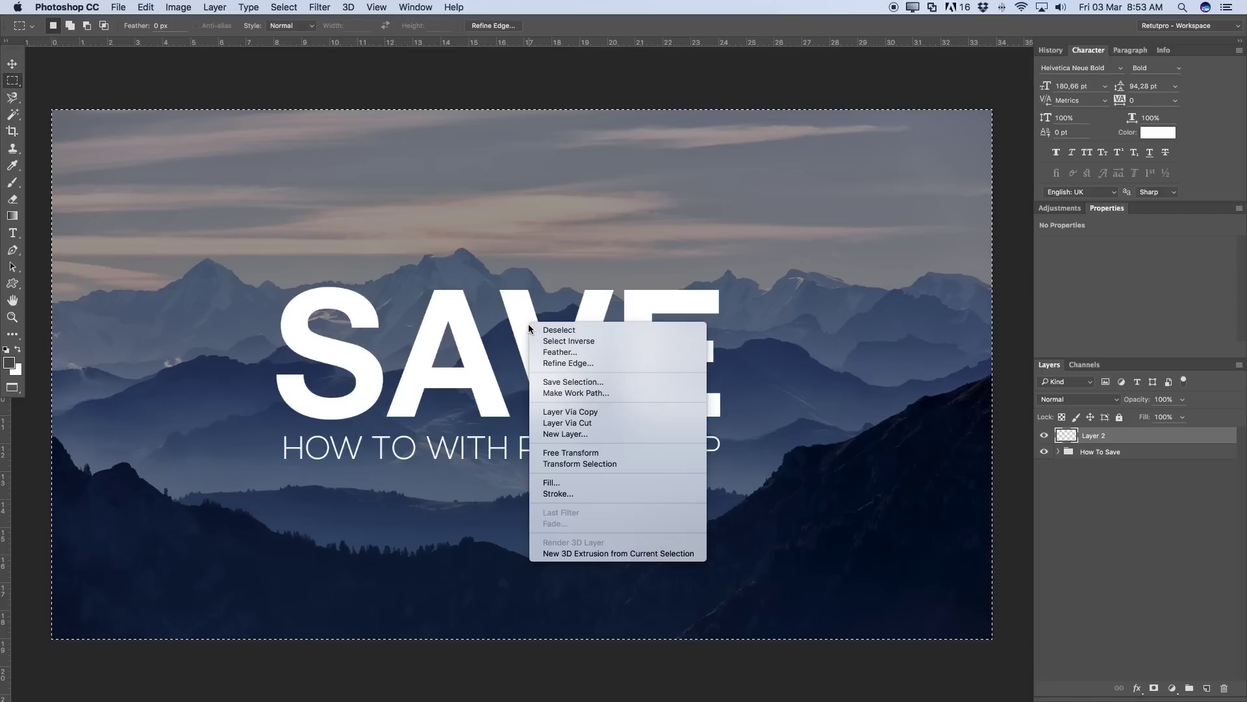
click(559, 482)
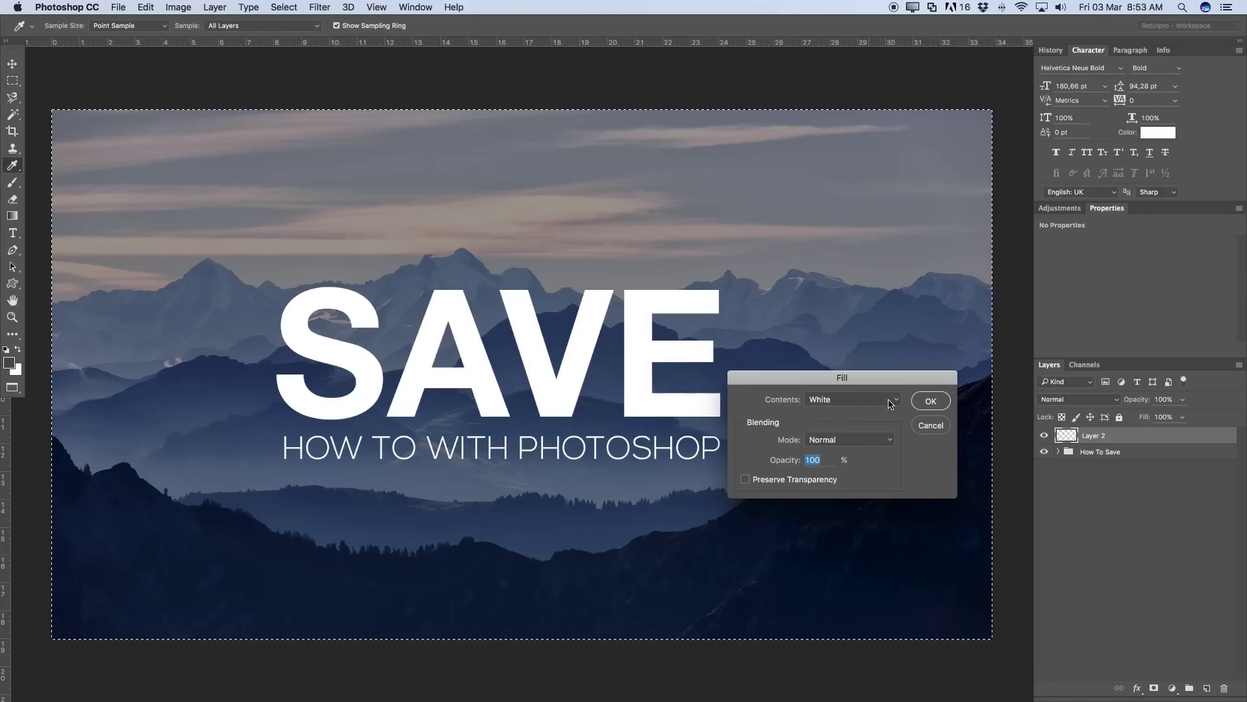
click(931, 401)
key(super+d)
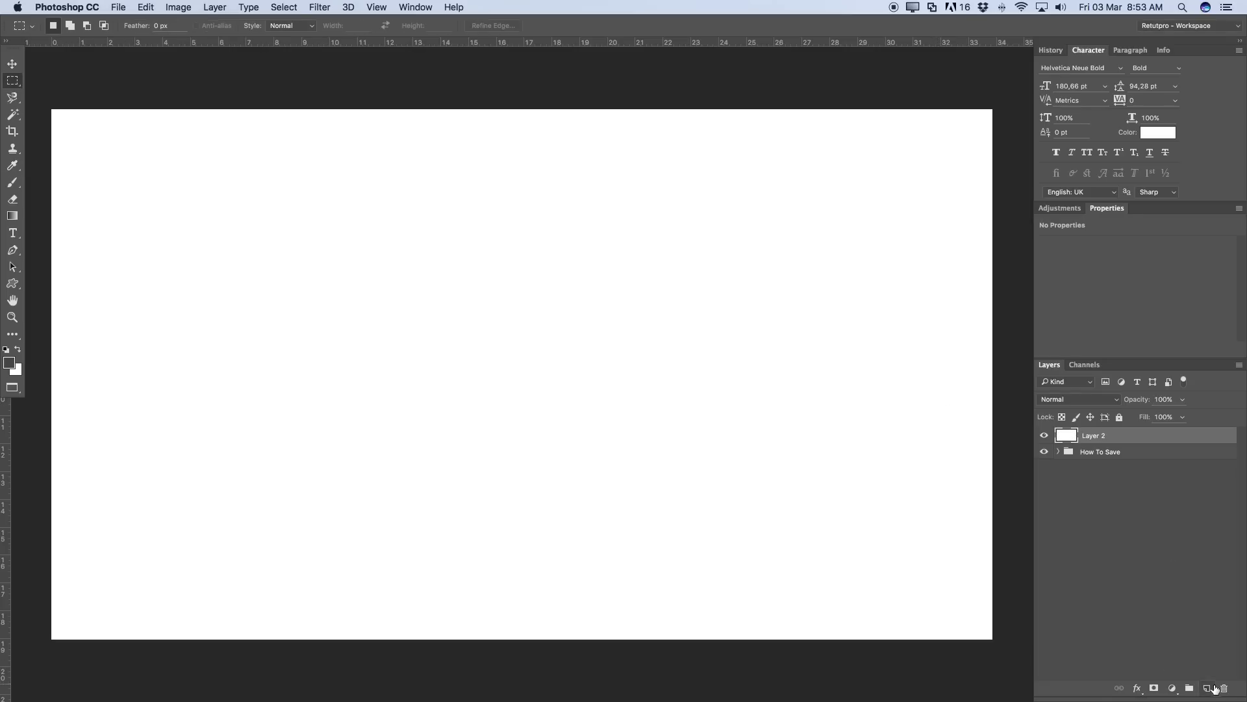
On a new layer, paint two soft dark strokes with a 150 px brush, then add more empty layers
click(1208, 689)
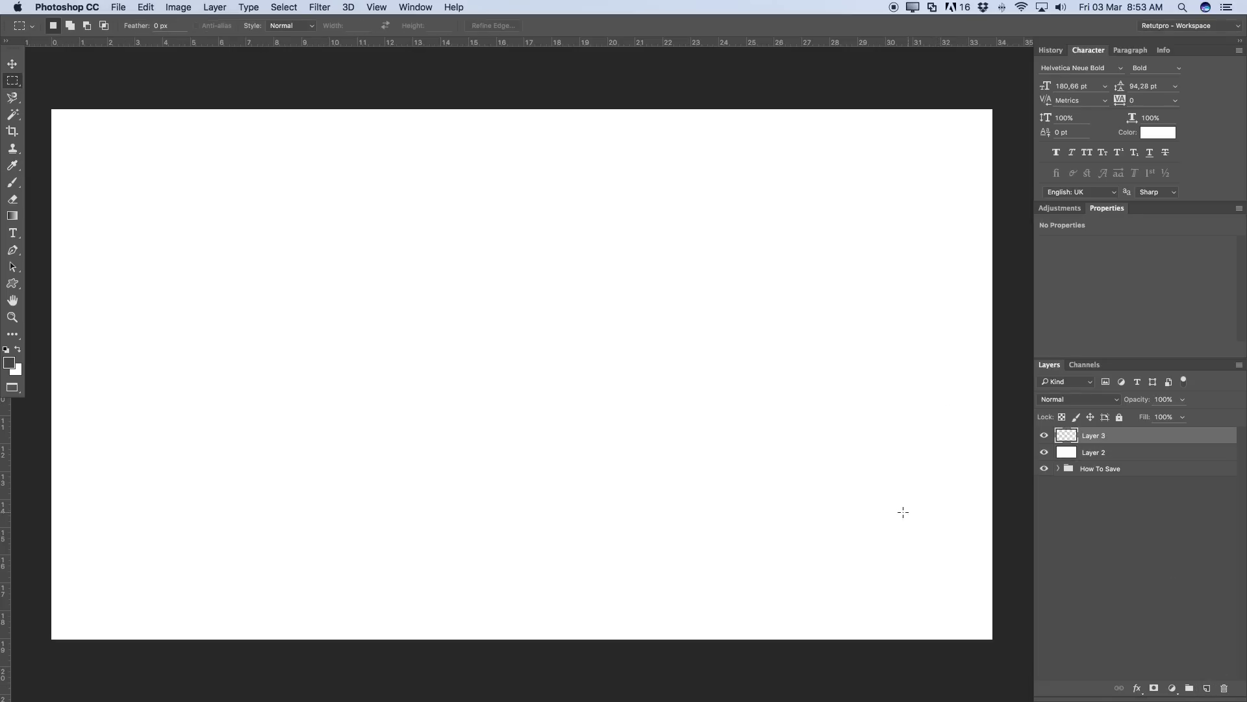
key(b)
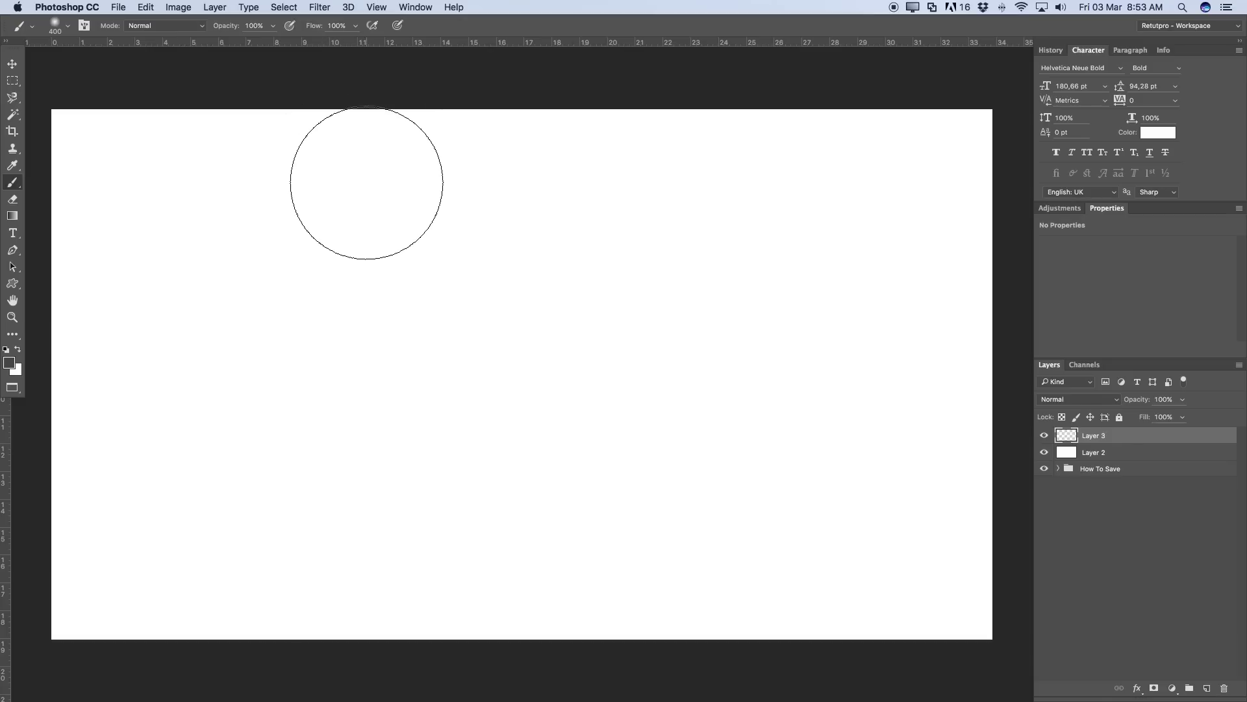
key(bracketleft)
key(bracketleft)
key(bracketleft)
key(bracketleft)
key(bracketleft)
mouse_move(290, 217)
mouse_down()
mouse_move(337, 259)
mouse_move(443, 341)
mouse_move(620, 423)
mouse_up()
mouse_move(567, 202)
mouse_down()
mouse_move(674, 201)
mouse_move(678, 497)
mouse_up()
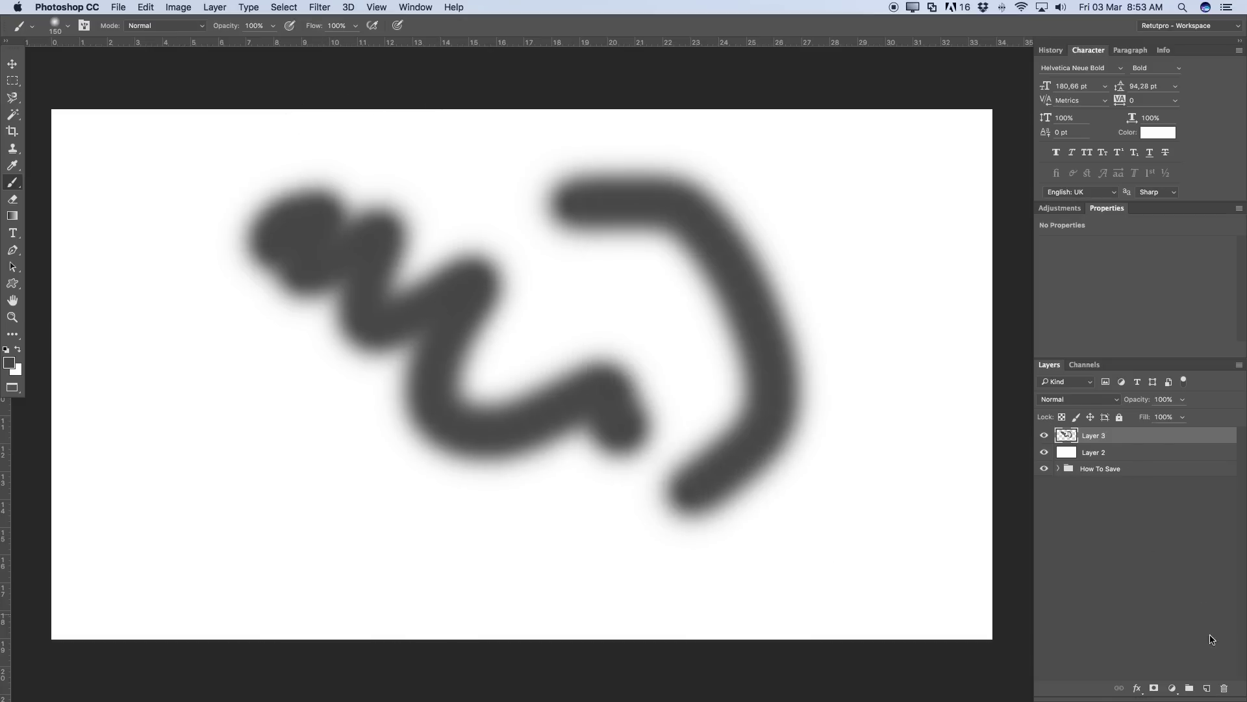
click(1207, 688)
click(1207, 688)
click(1207, 688)
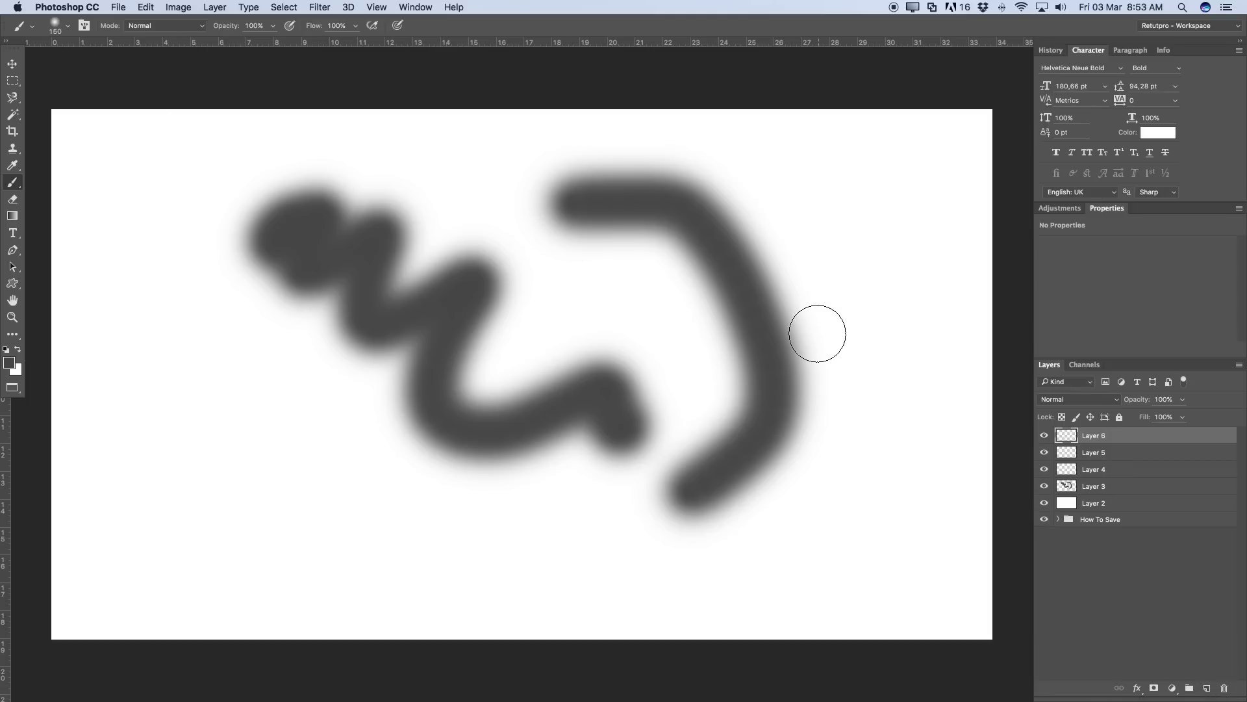
Type the word TEXT in a text box over the strokes and colour it red
key(t)
drag(317, 207, 788, 458)
text(TEST)
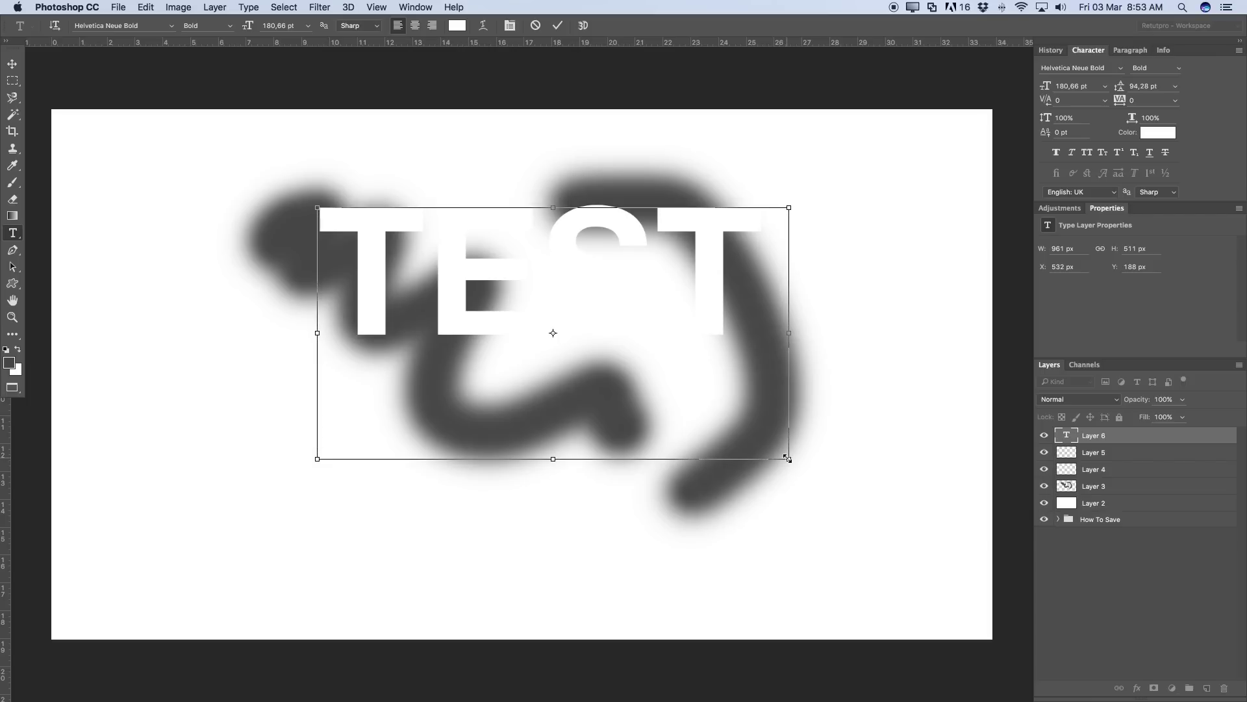
key(ctrl+a)
text(TEXT)
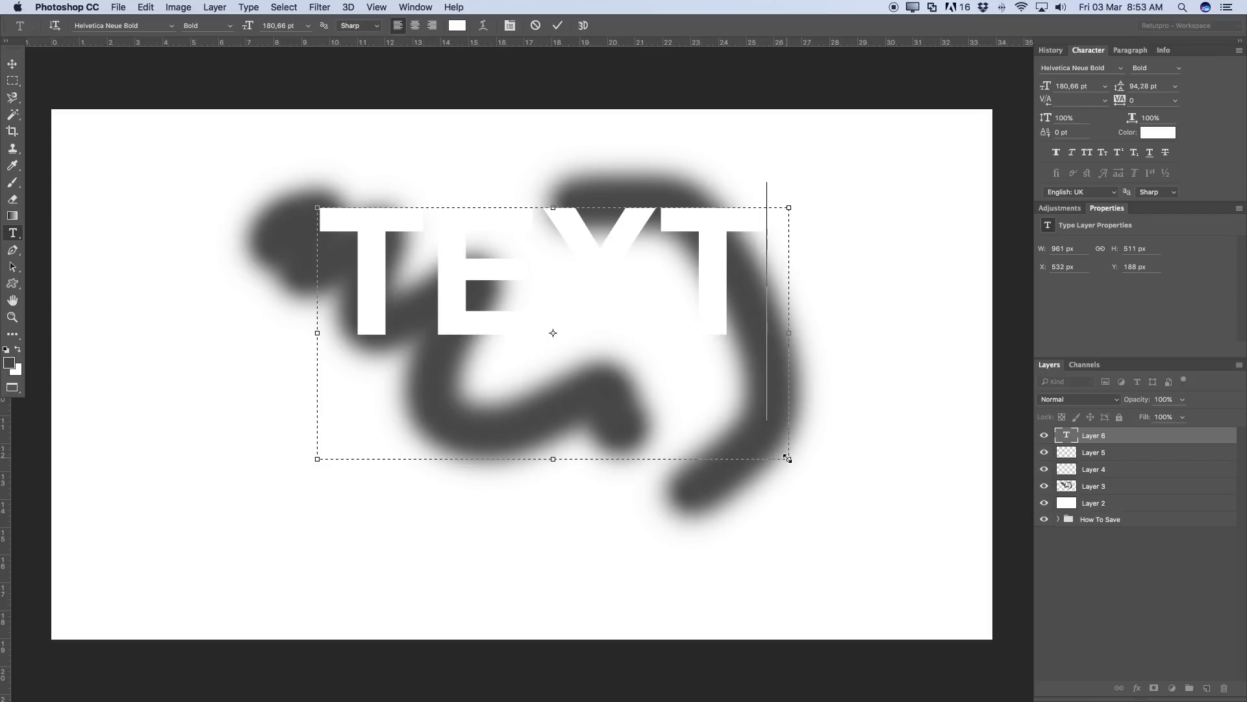
key(ctrl+a)
click(457, 26)
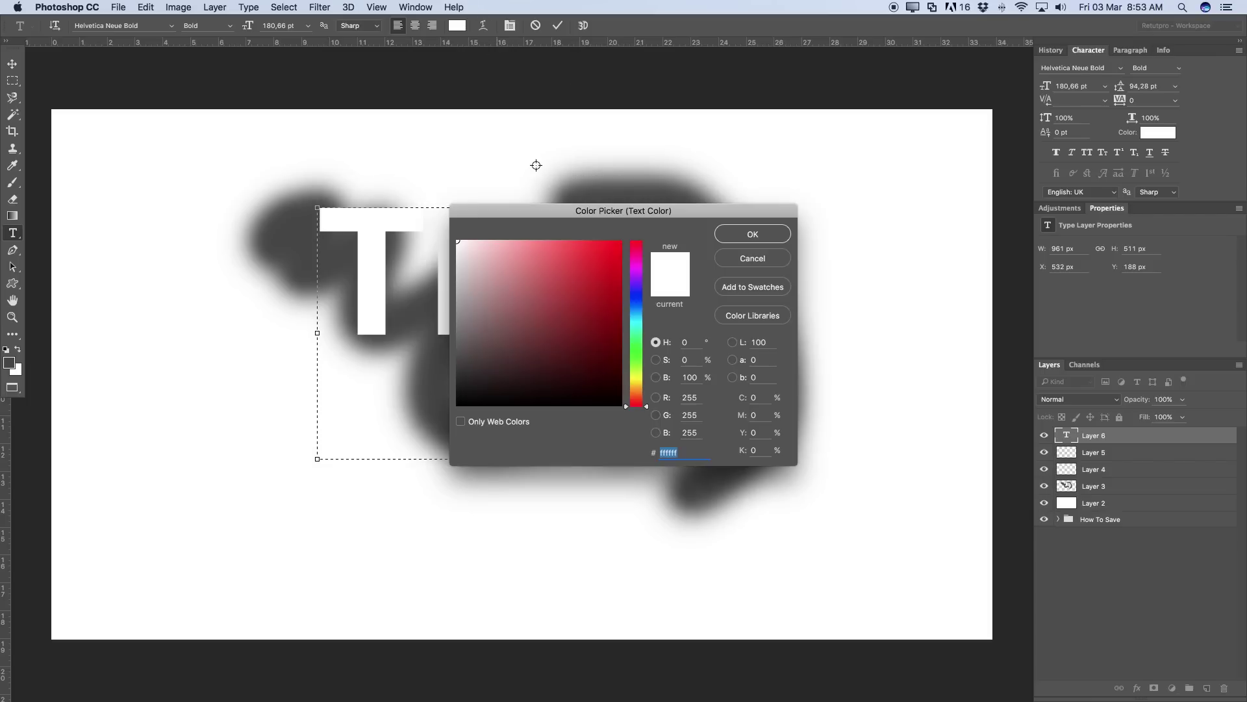
click(549, 330)
click(752, 234)
click(558, 25)
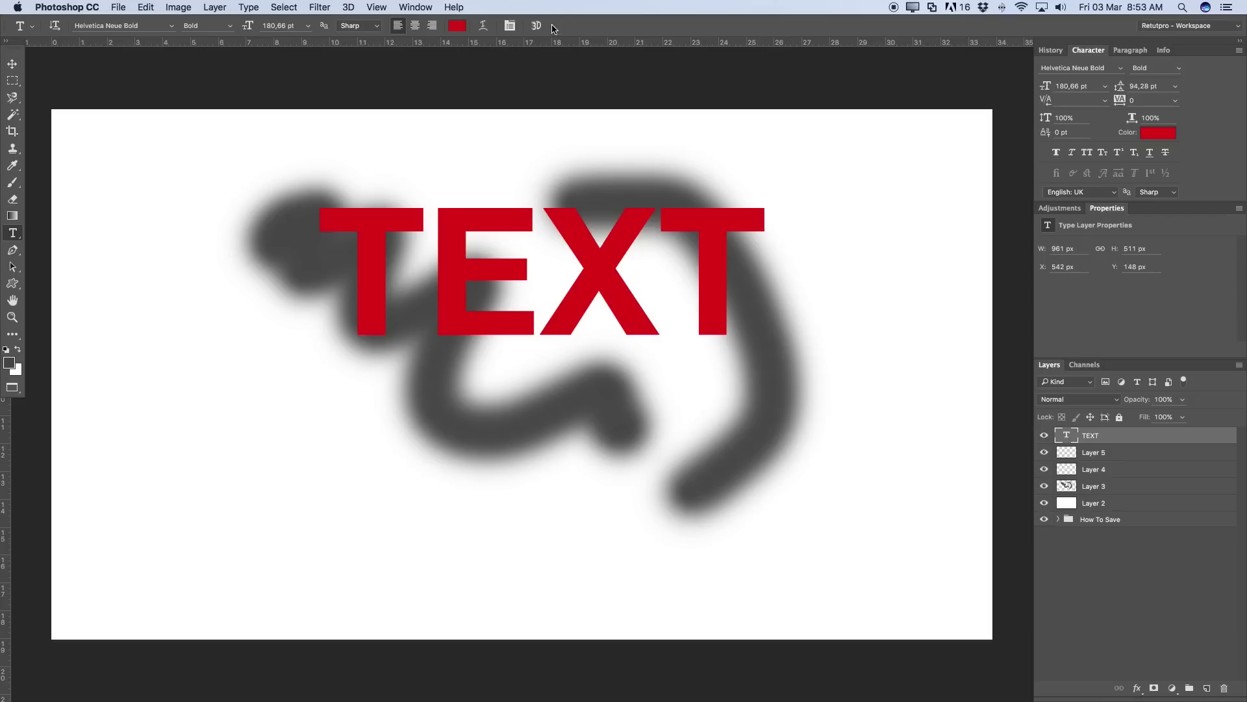
Move the red TEXT down to near the centre of the canvas
key(v)
drag(632, 254, 616, 354)
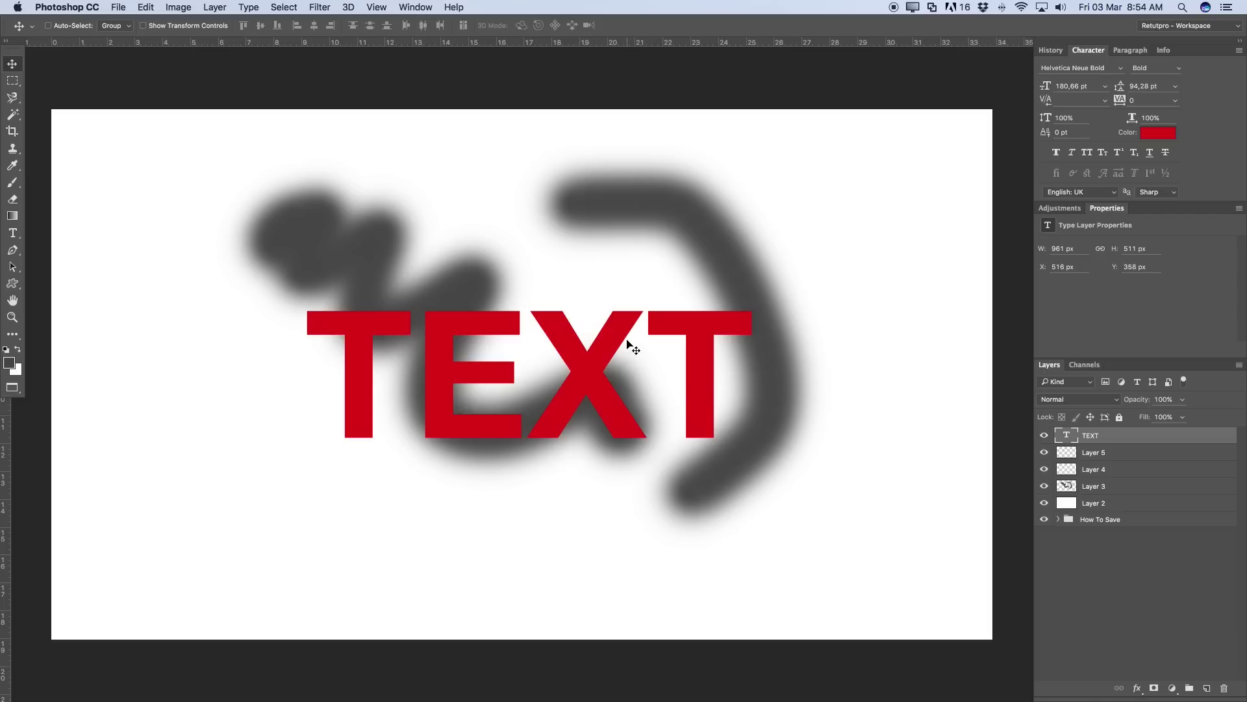
drag(629, 333, 585, 354)
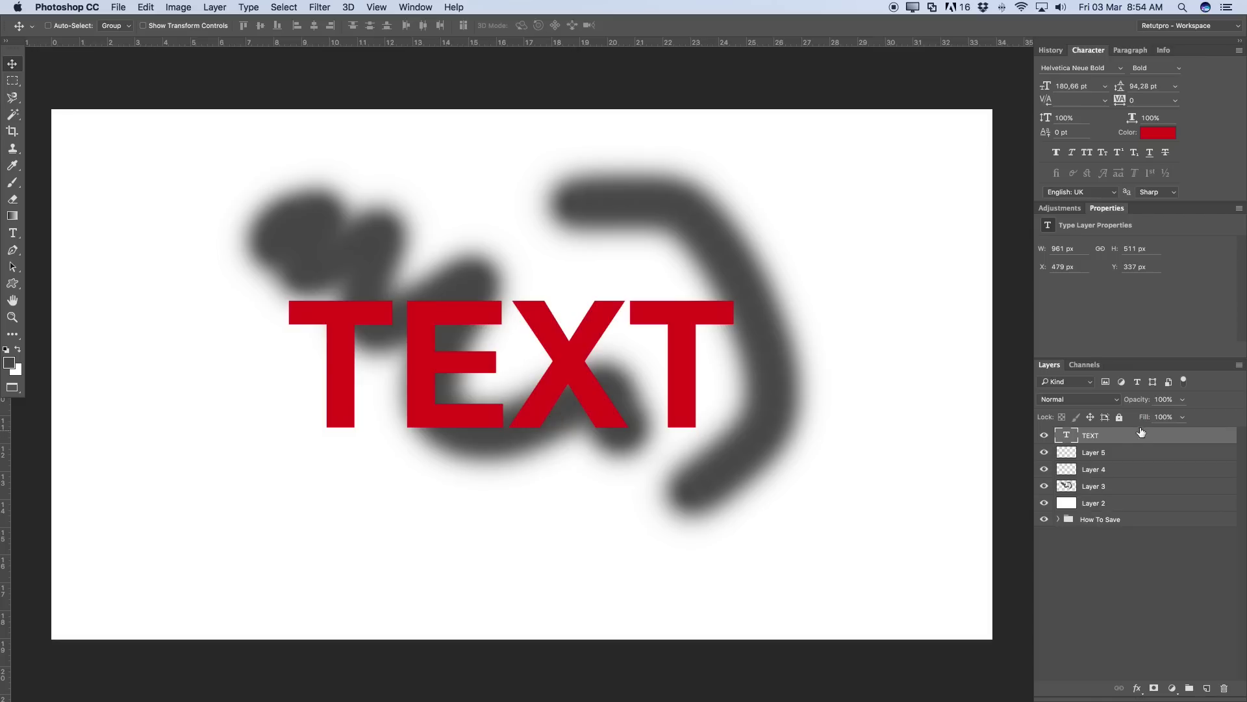
Group the white Layer 2 with Cmd+G, name the group 'background', and collapse it
click(1121, 453)
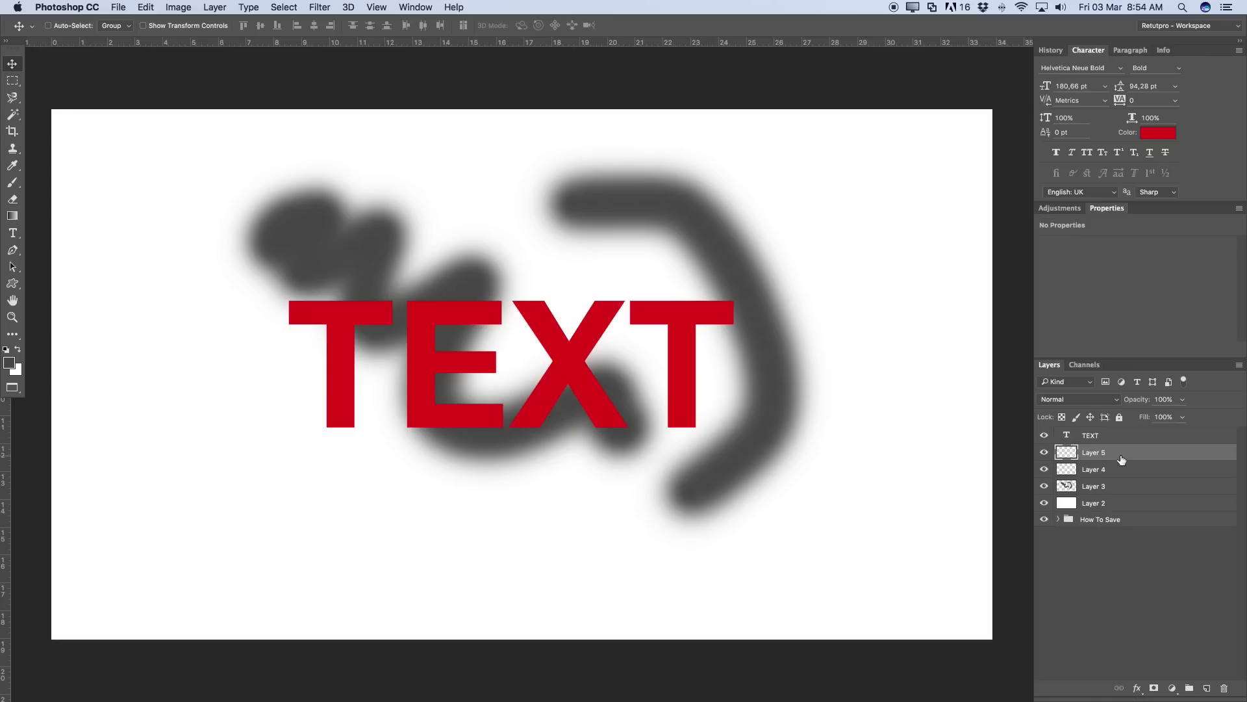
click(1121, 497)
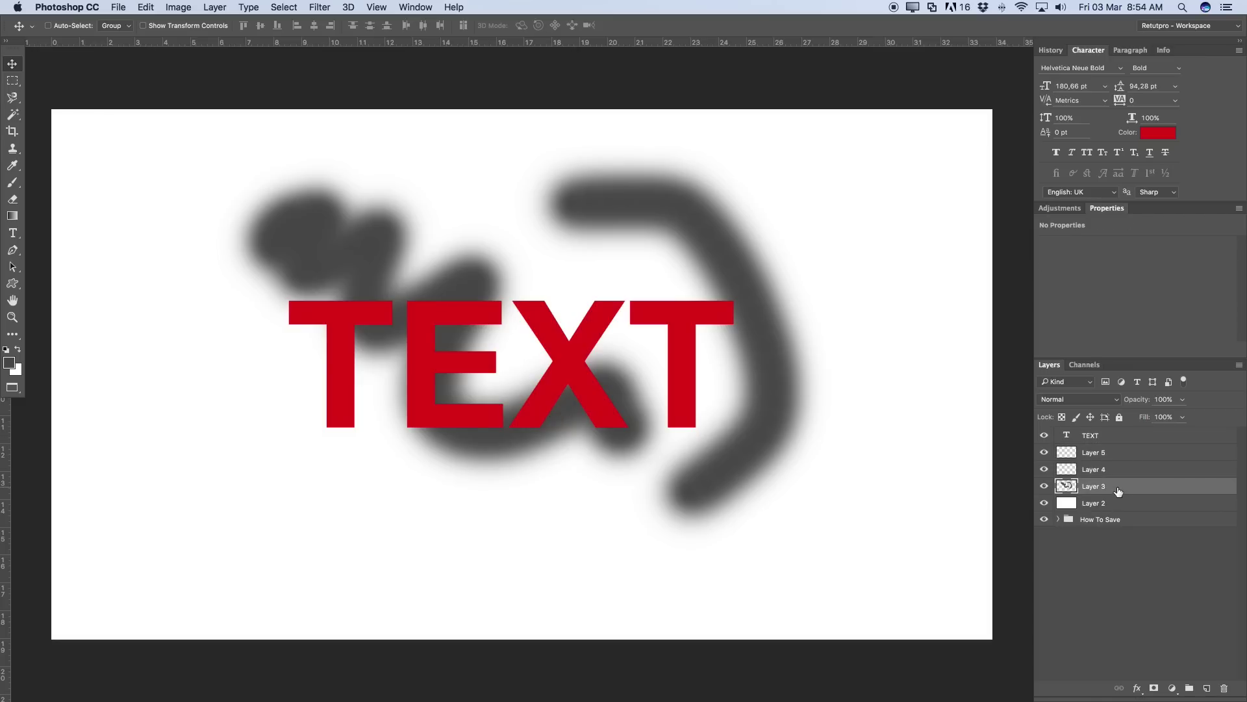
click(1117, 502)
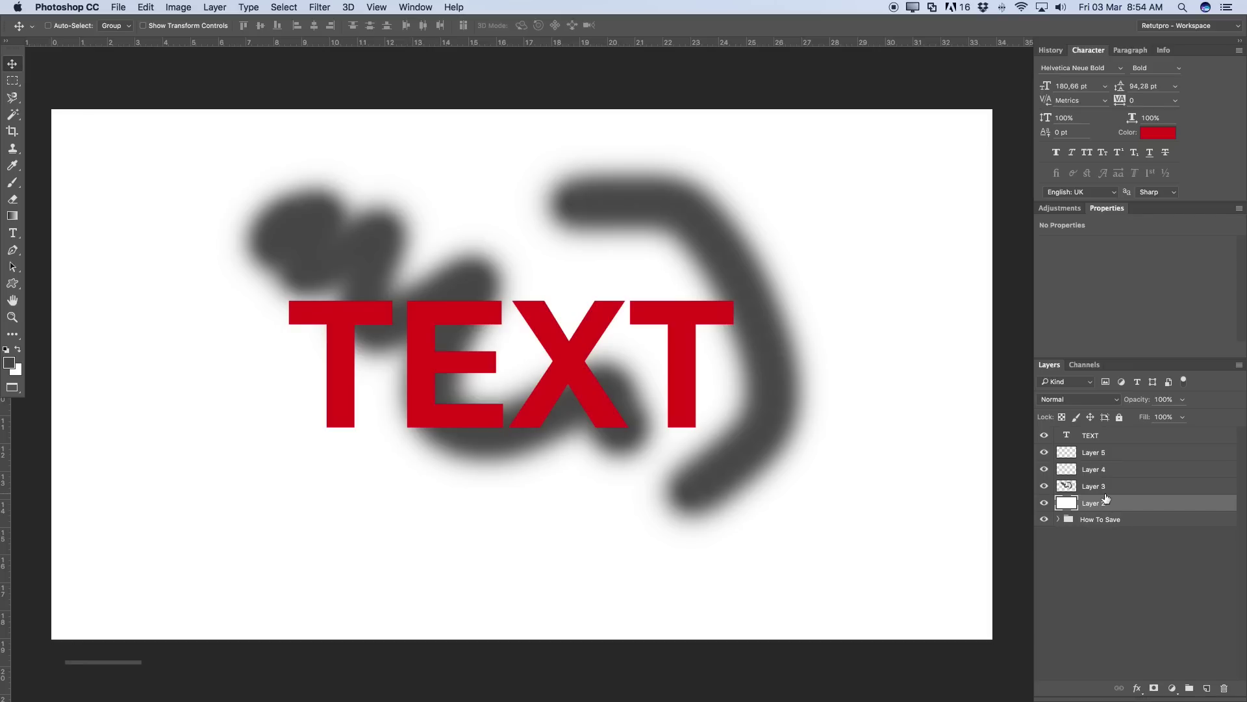
key(super)
key(super+g)
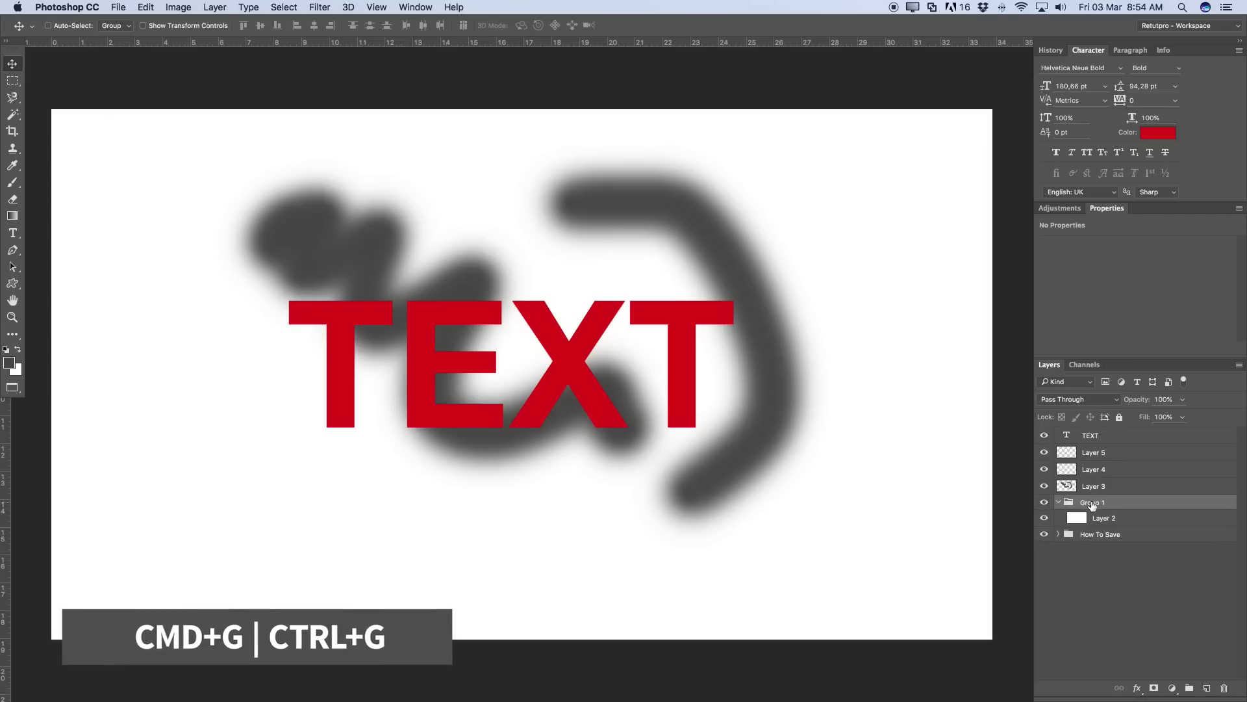
double_click(1091, 502)
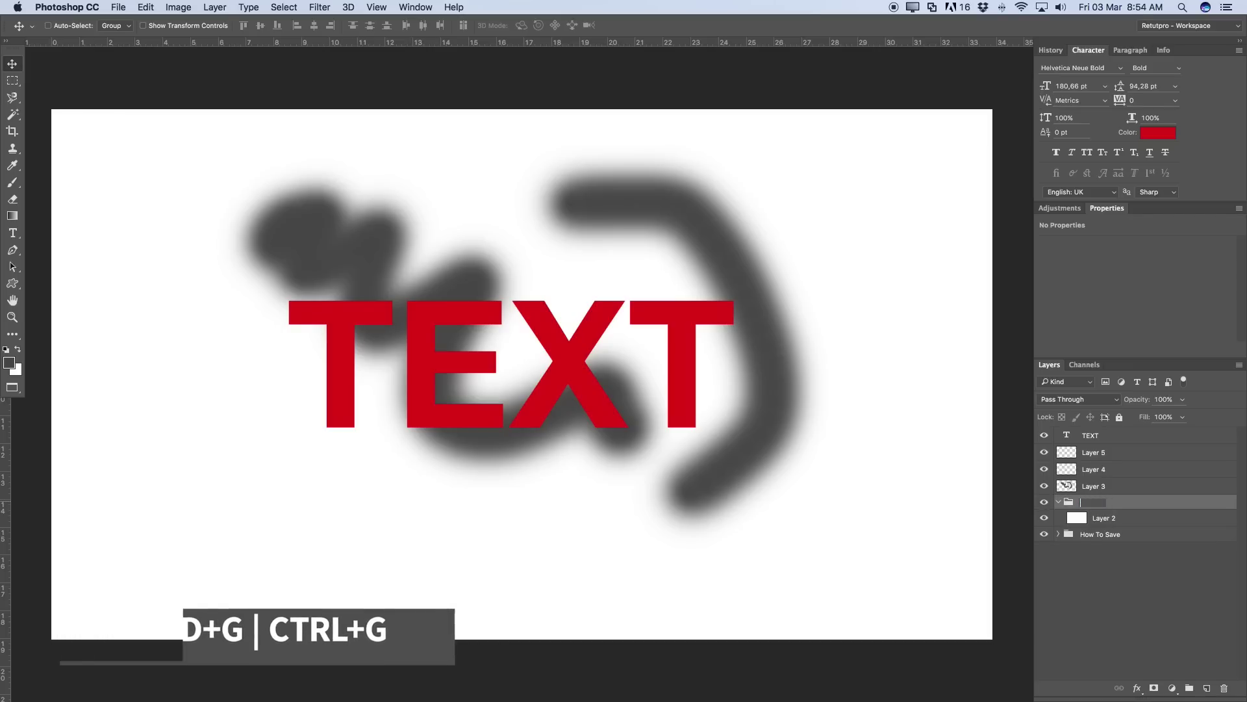
text(background)
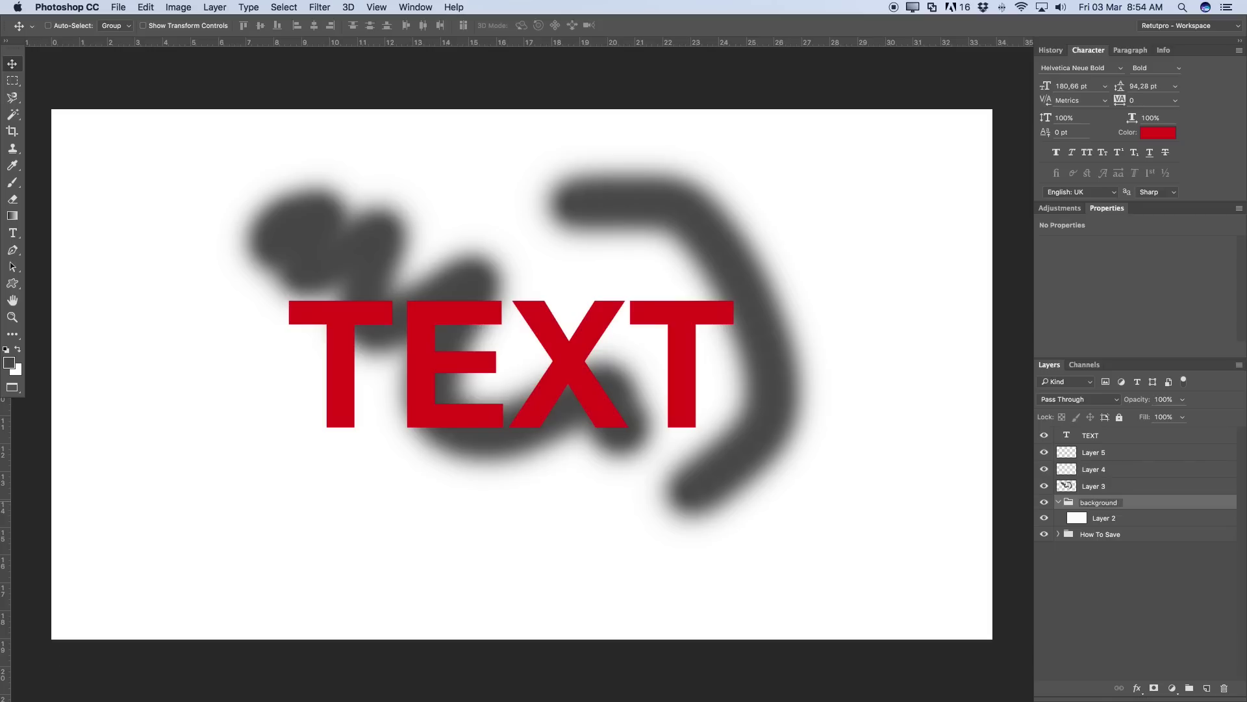
key(Return)
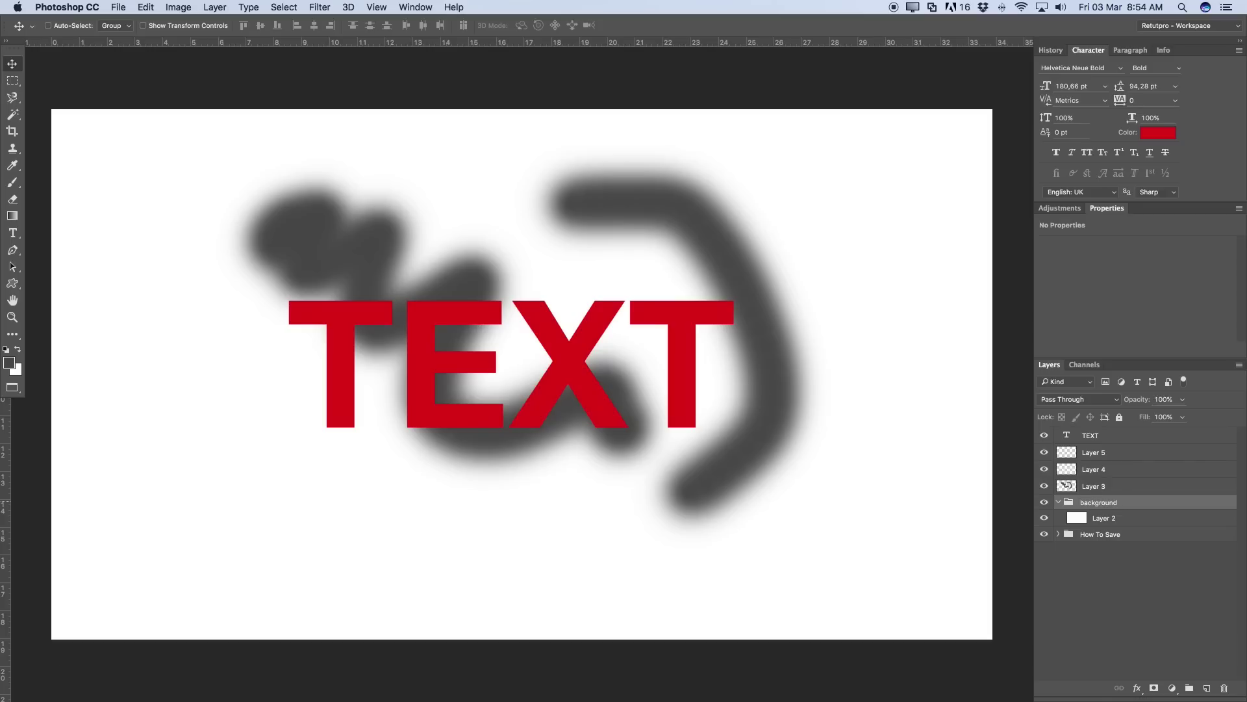
click(1059, 503)
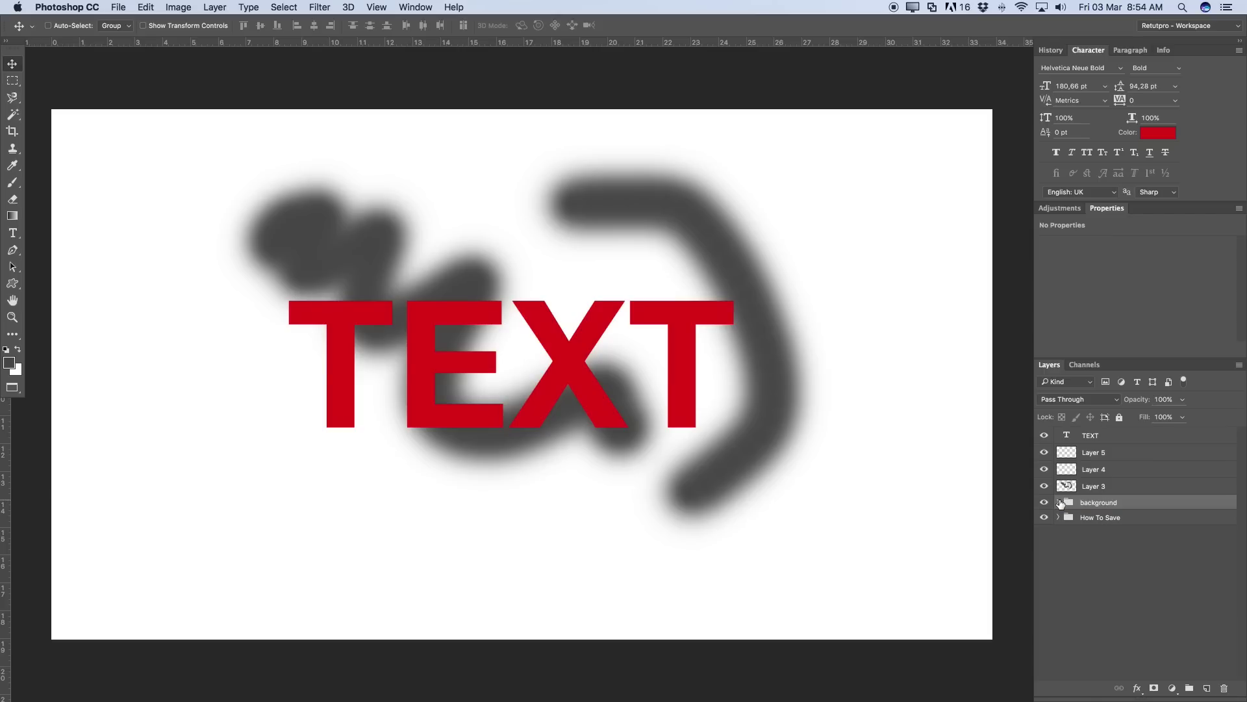
Group Layers 3, 4 and 5 into a group named Logo
click(1106, 489)
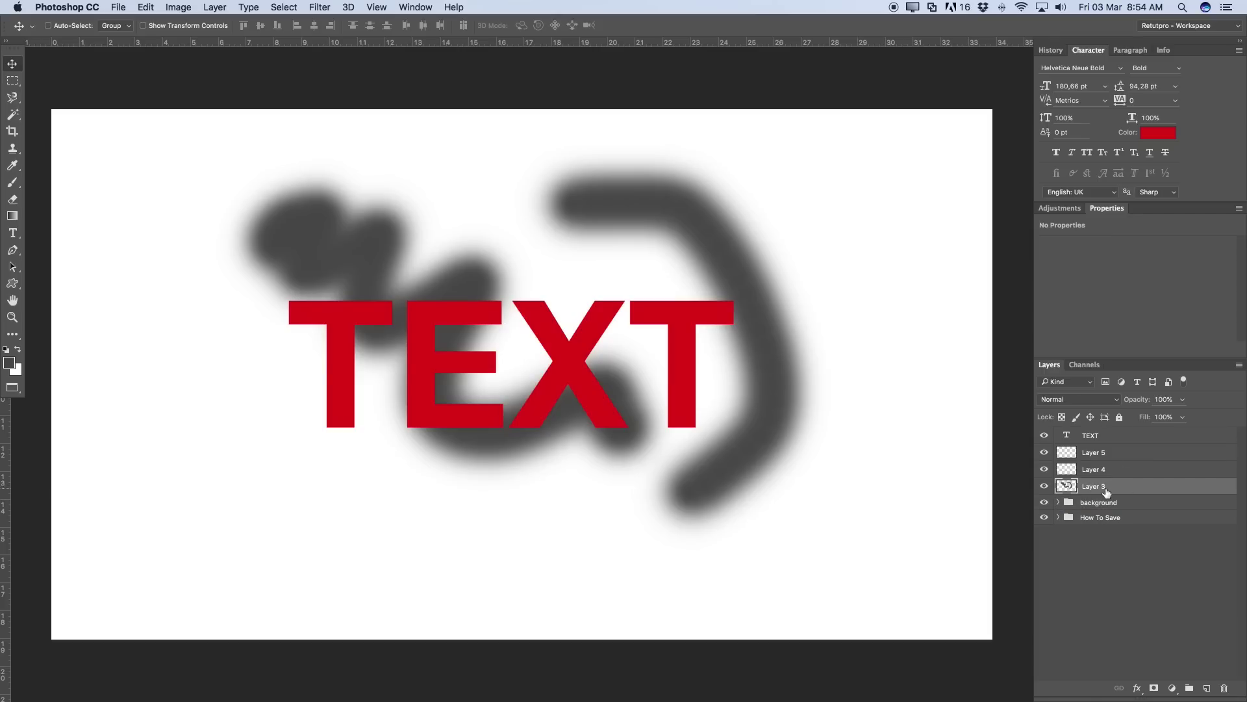
shift+click(1109, 452)
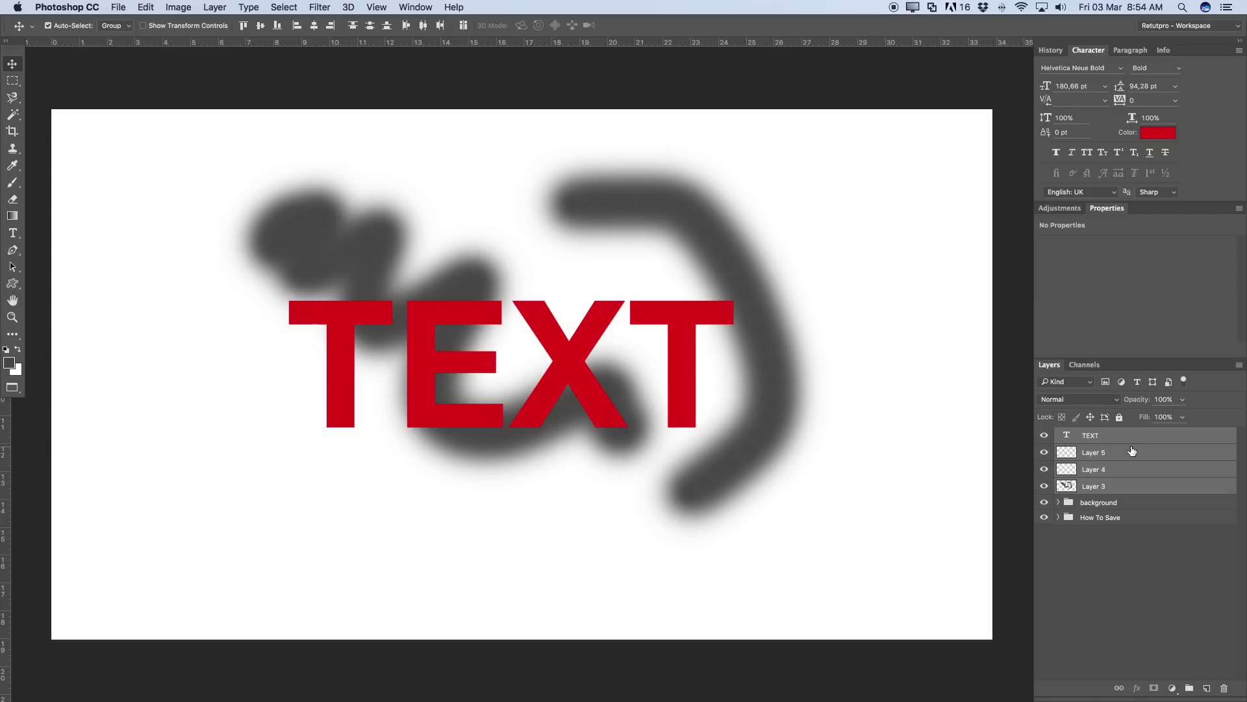
key(super)
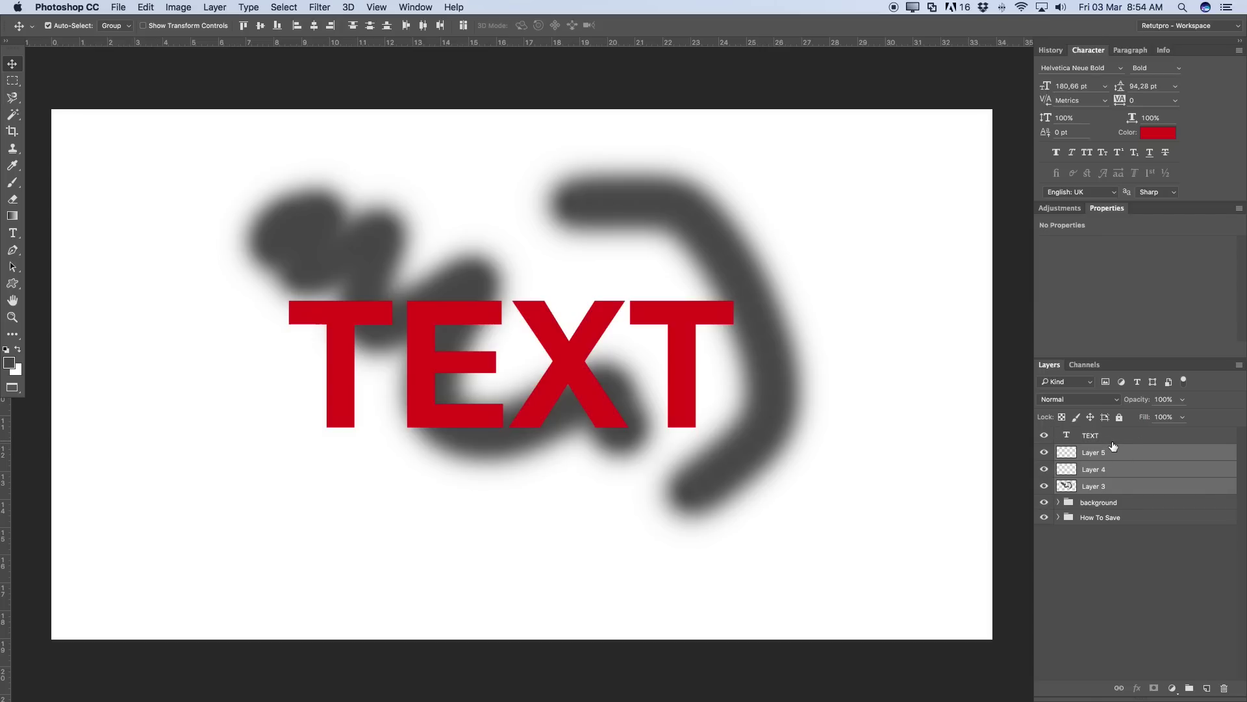
key(super+g)
double_click(1107, 451)
key(BackSpace)
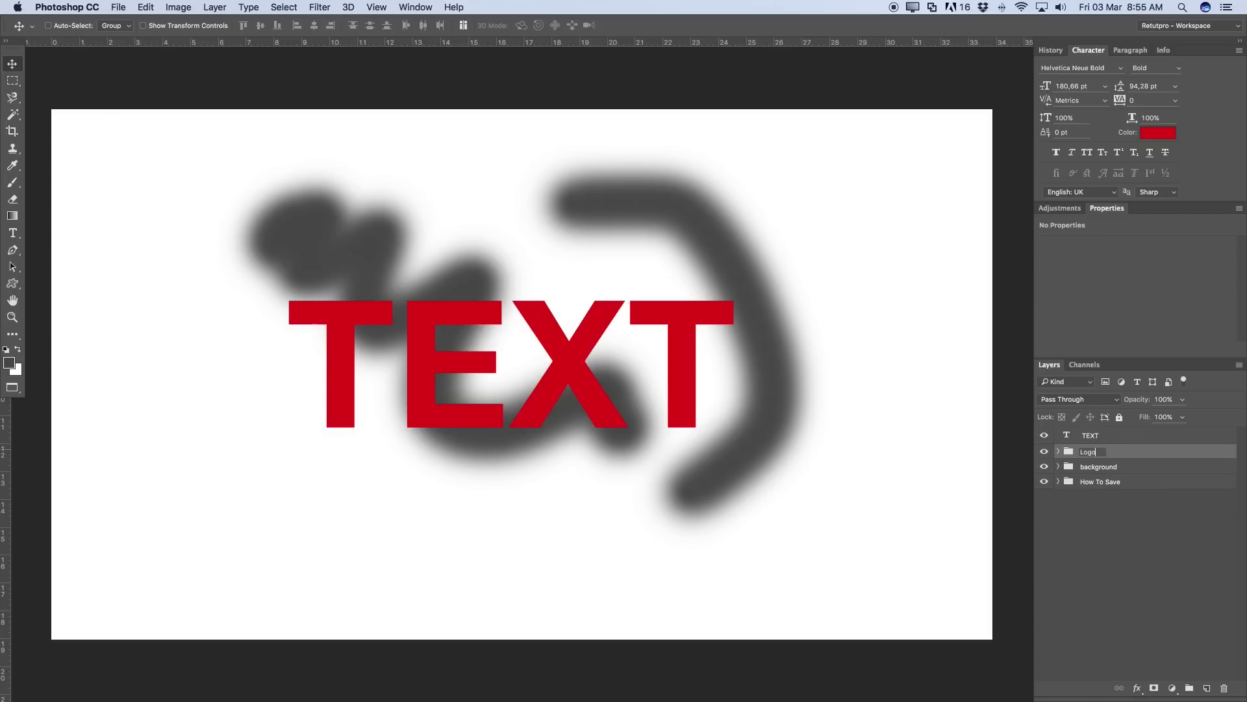
key(Return)
Put the TEXT layer into its own group named Text and collapse it
click(1124, 434)
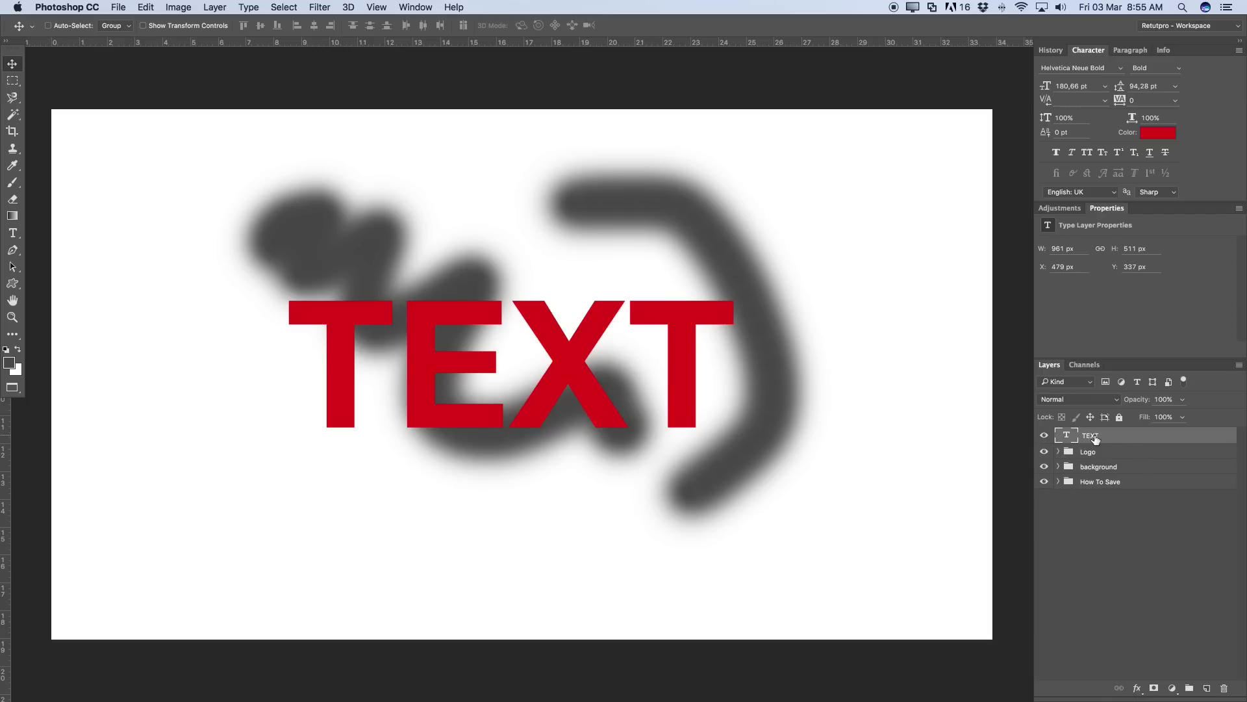
key(super)
key(super+g)
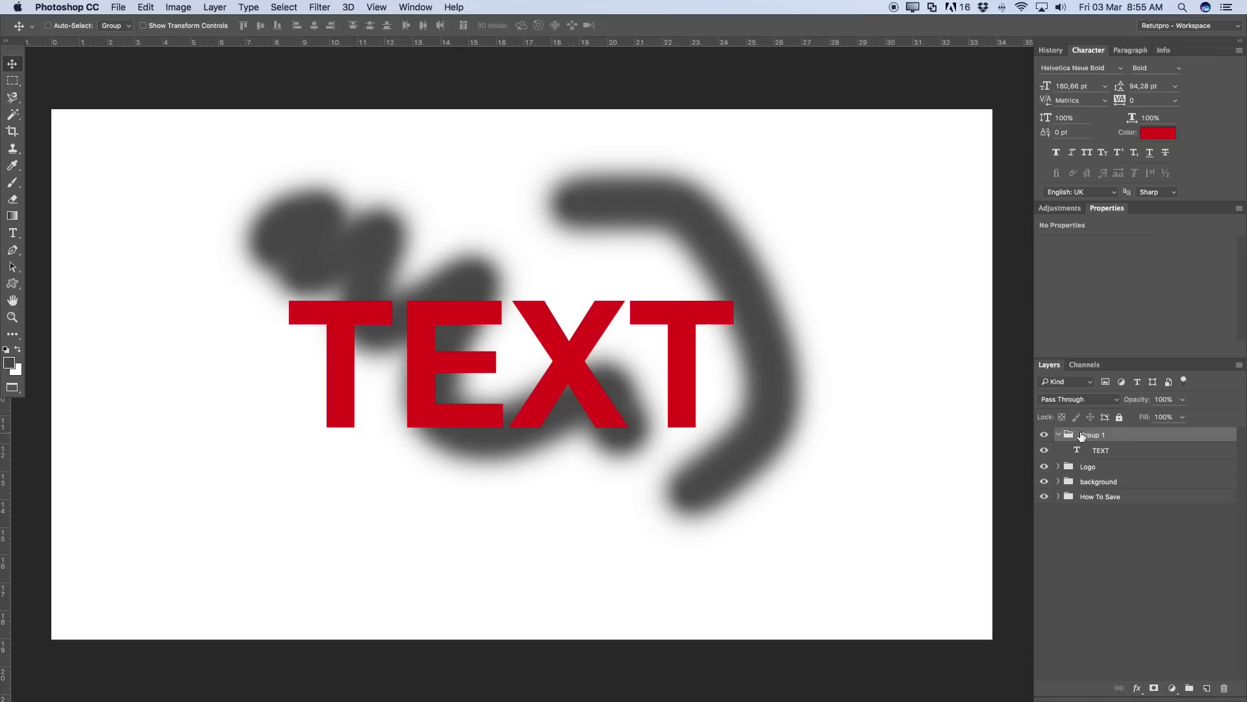
double_click(1098, 435)
key(BackSpace)
key(Return)
click(1059, 436)
Hide and re-show the Text, Logo and background groups, leaving the Text group selected
drag(1044, 434, 1045, 463)
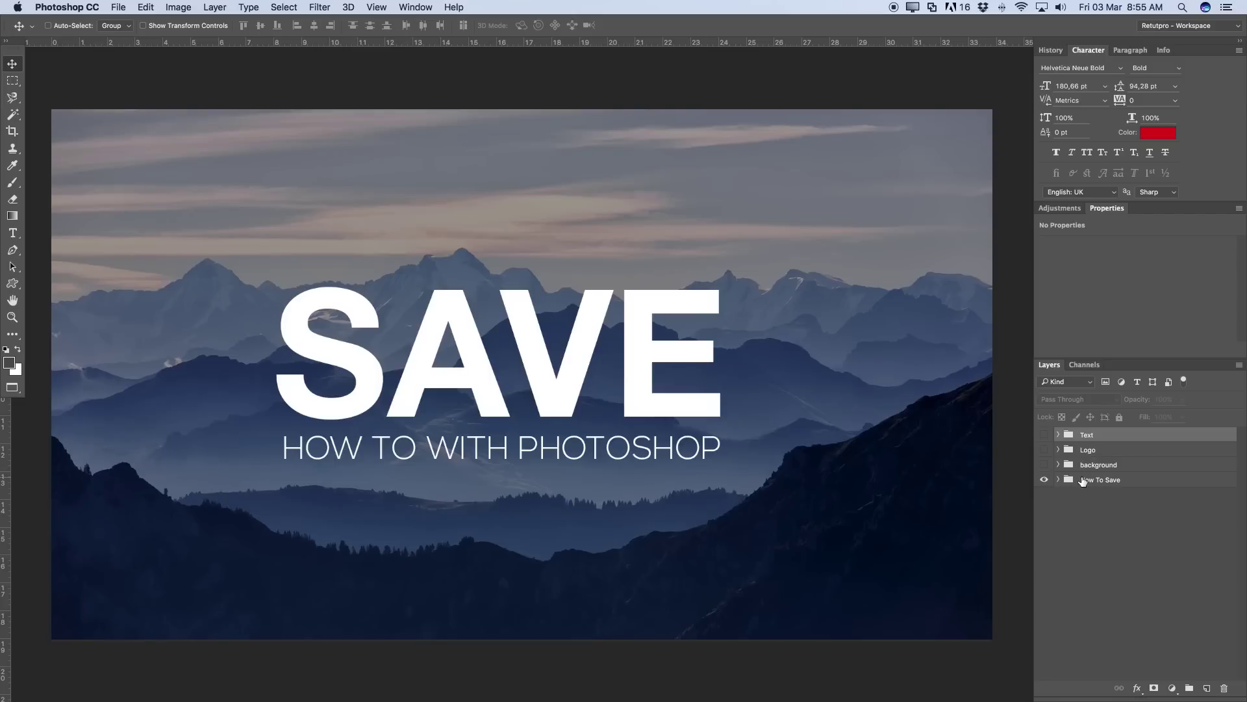
click(1068, 480)
click(1044, 464)
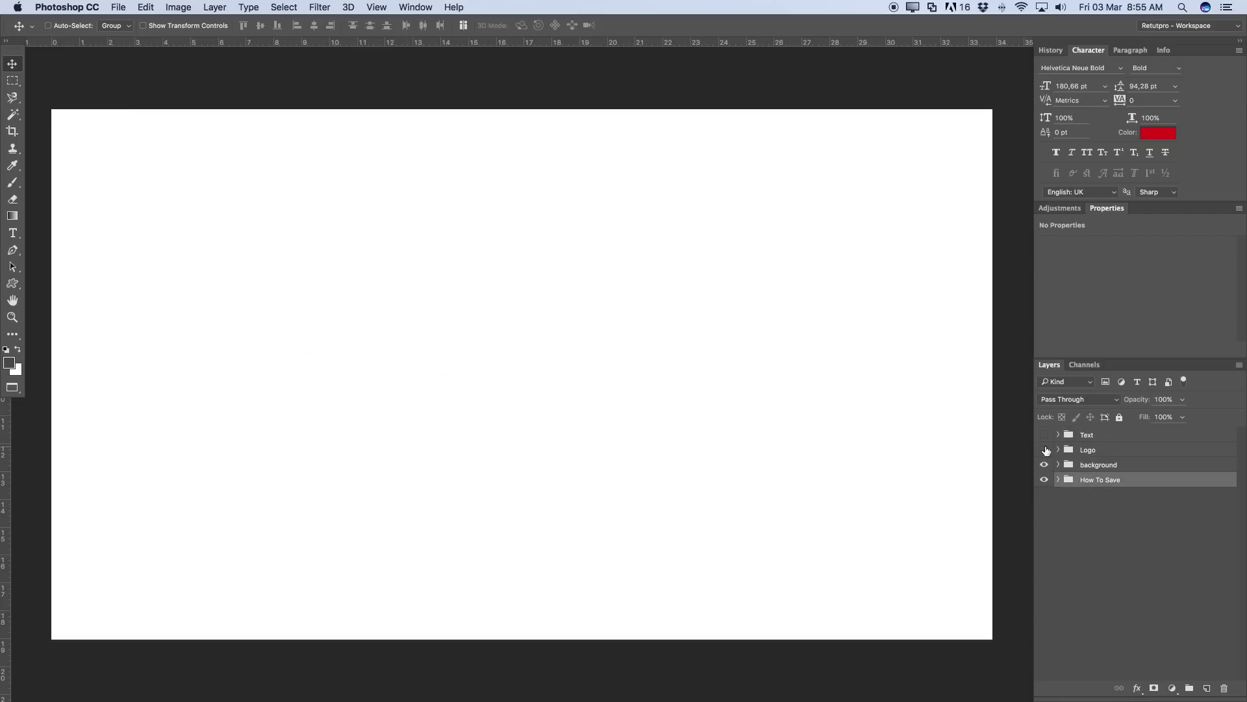
click(1044, 449)
click(1044, 434)
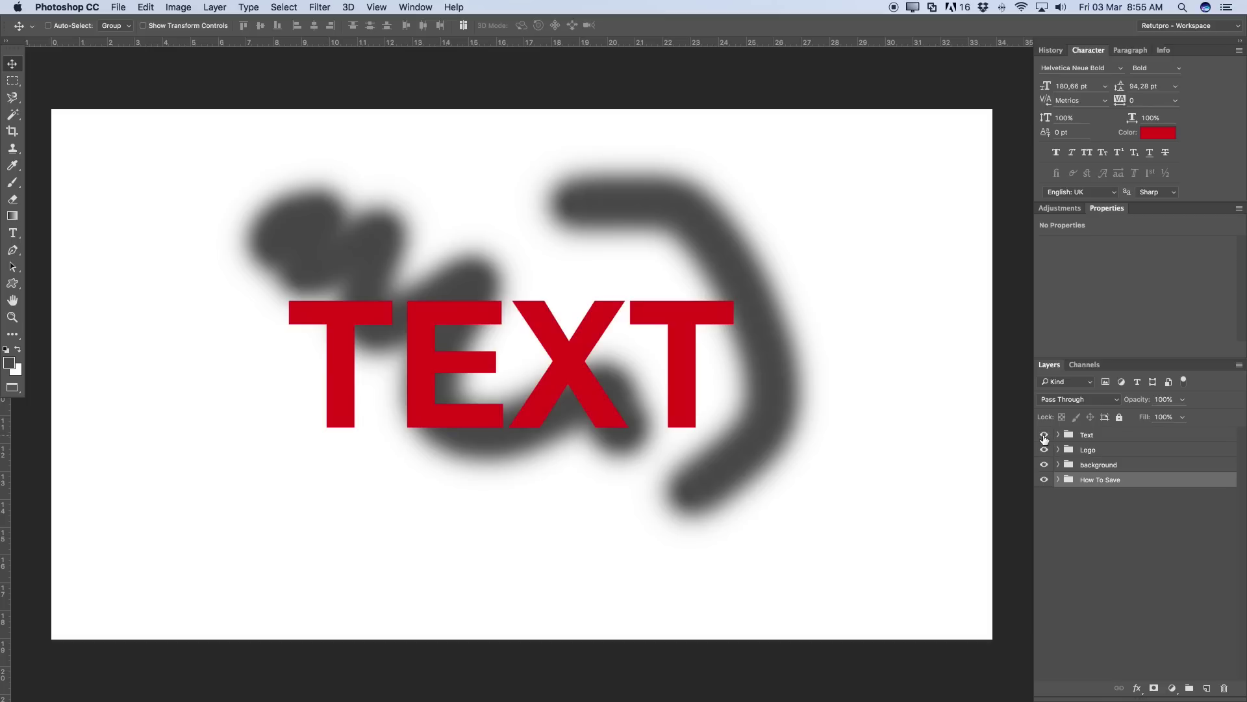
click(1111, 435)
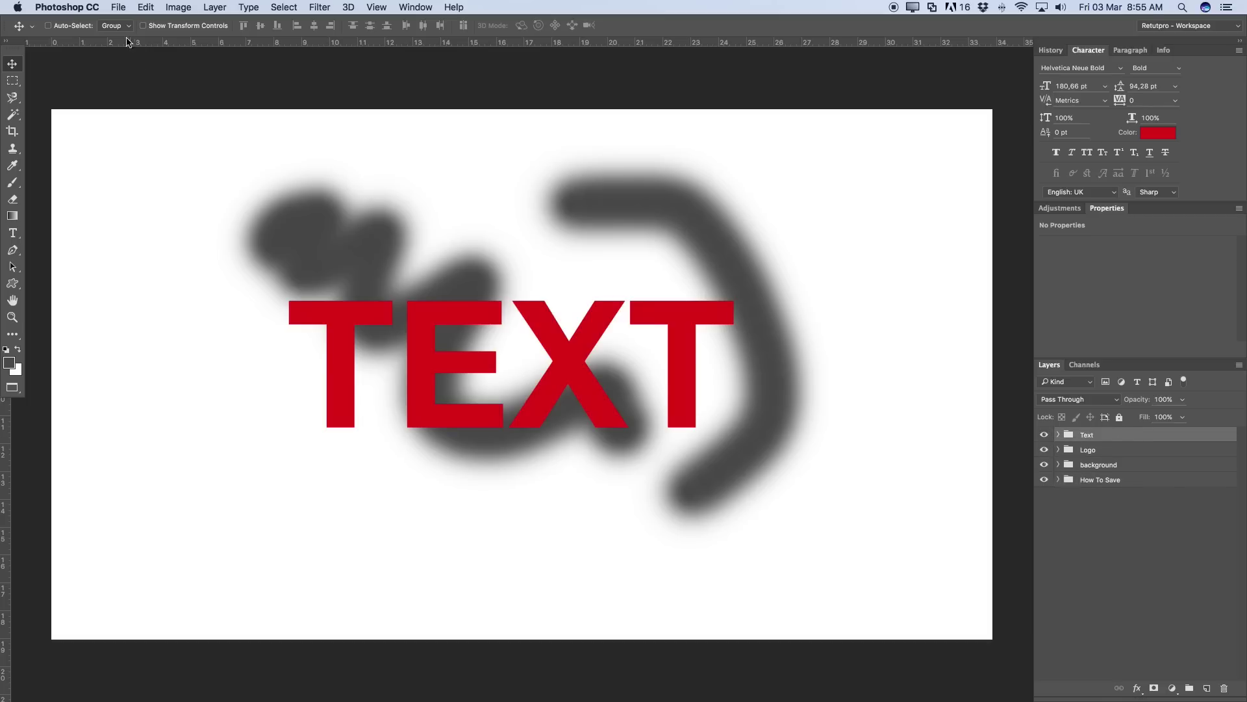
Start a Save As named Tutorial with JPEG as the format in the TUTORIAL folder
click(120, 6)
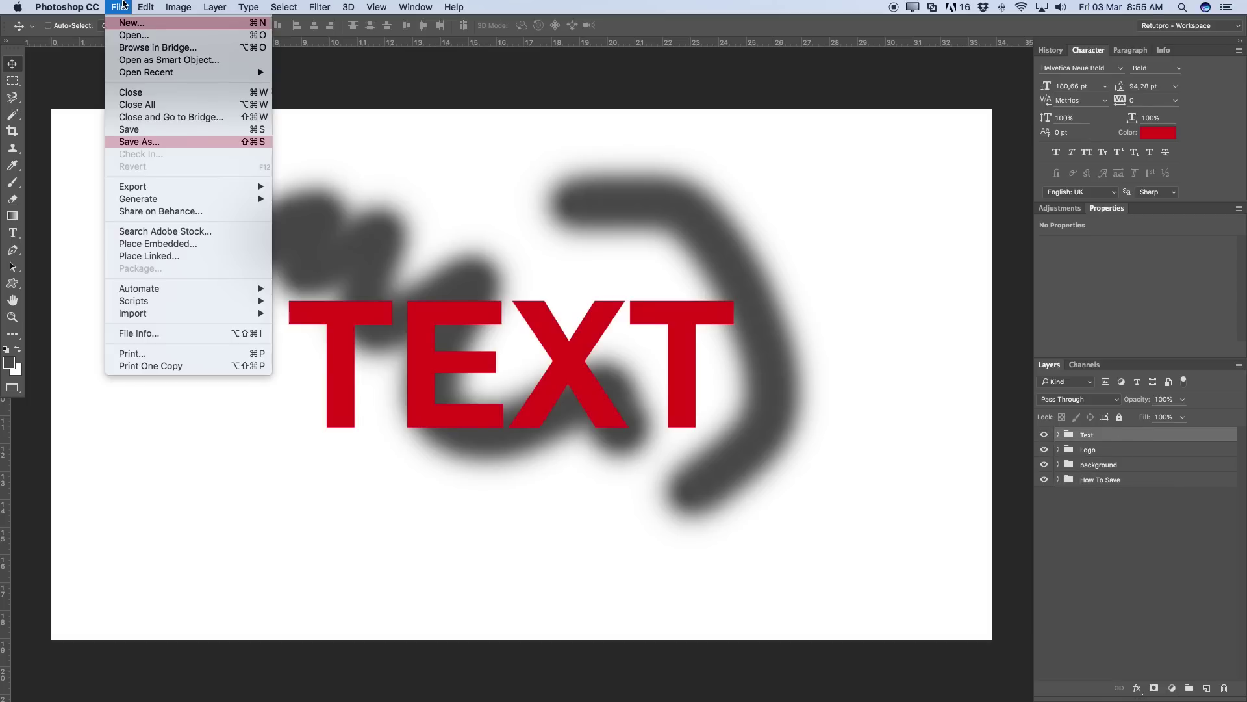
click(127, 141)
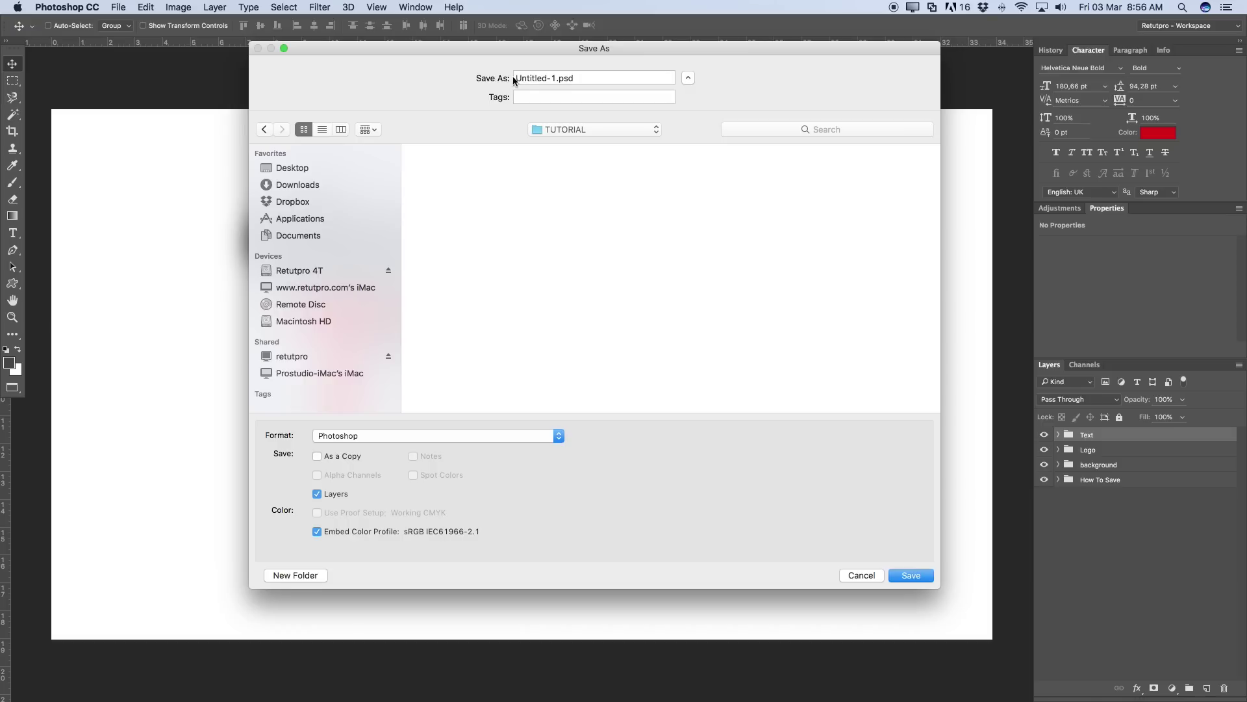
click(492, 78)
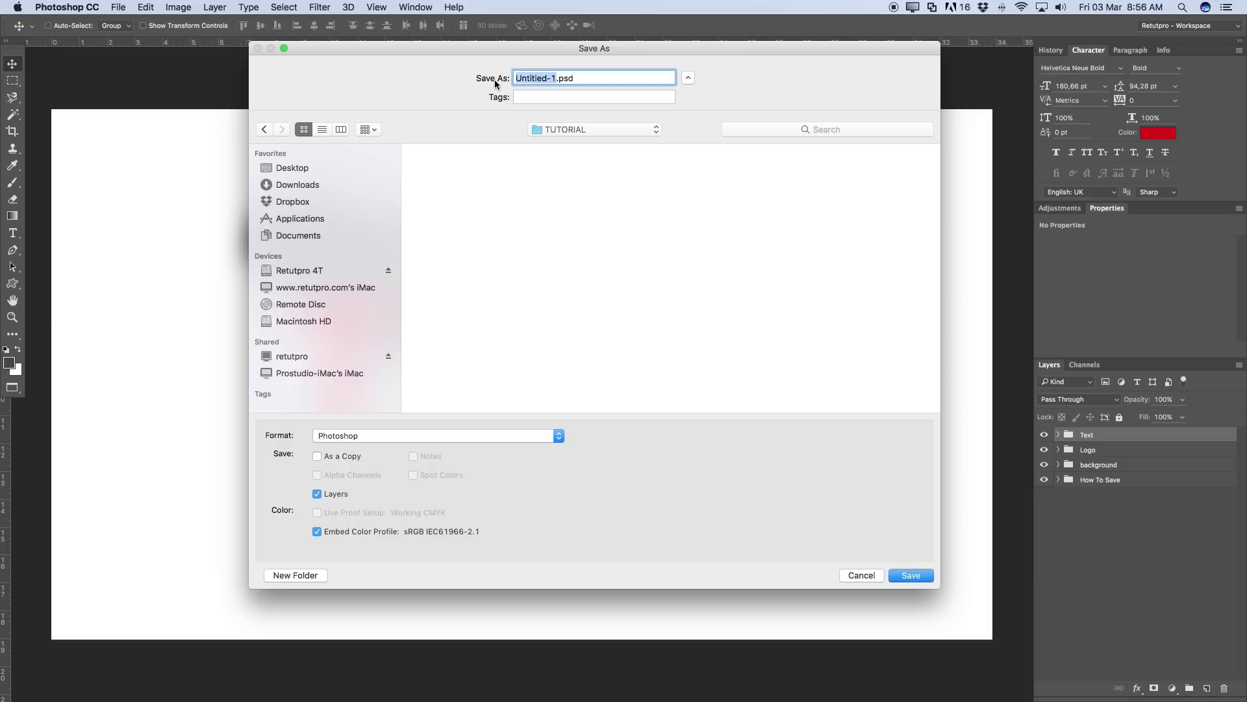
key(BackSpace)
text(Tutorial)
click(380, 434)
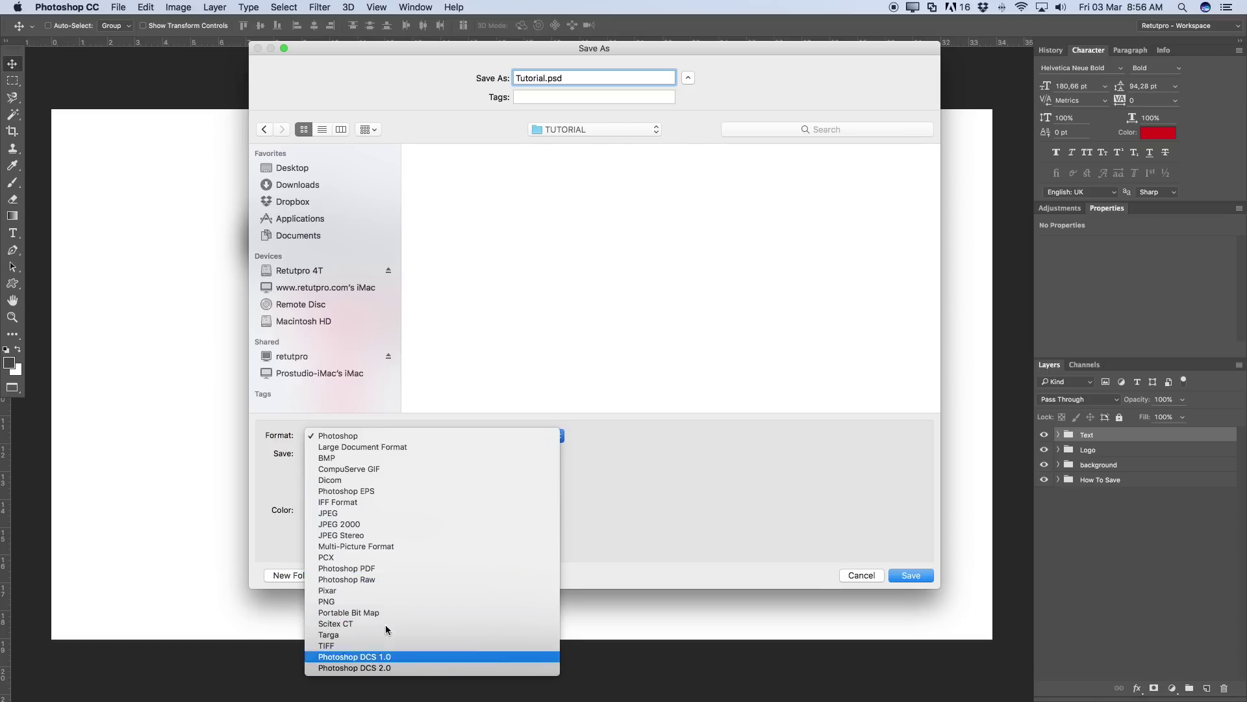
click(333, 516)
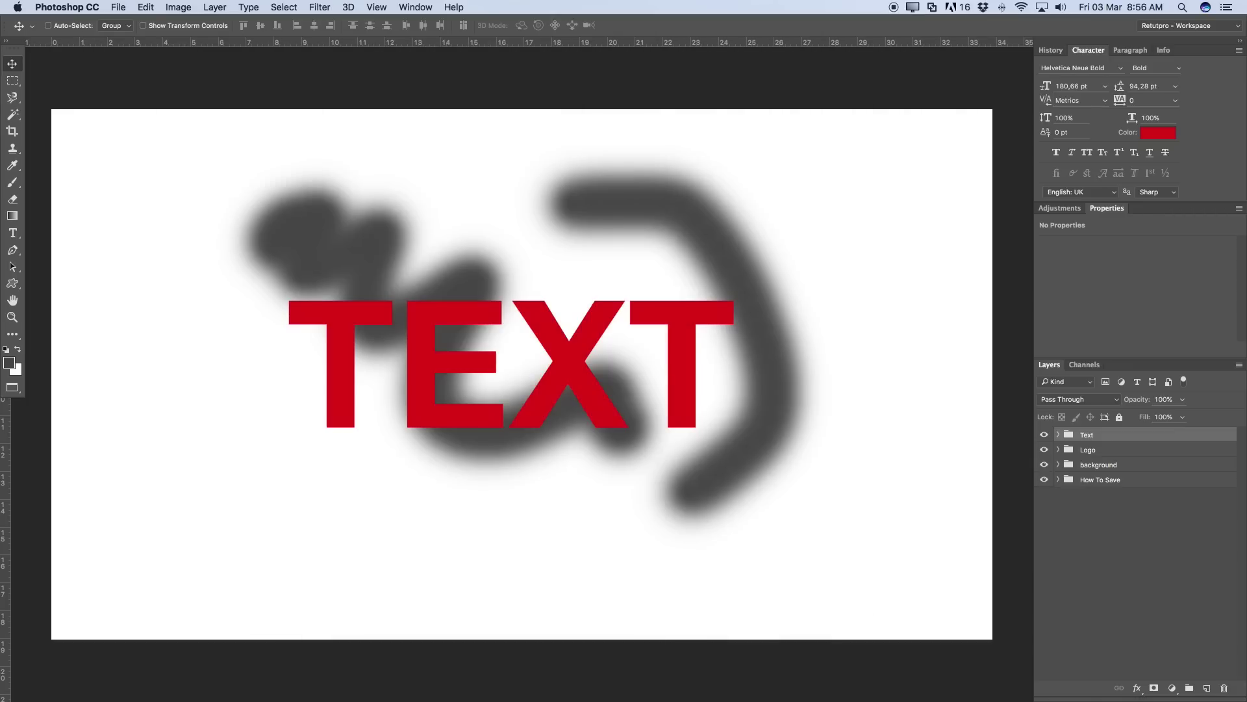
key(super+shift+s)
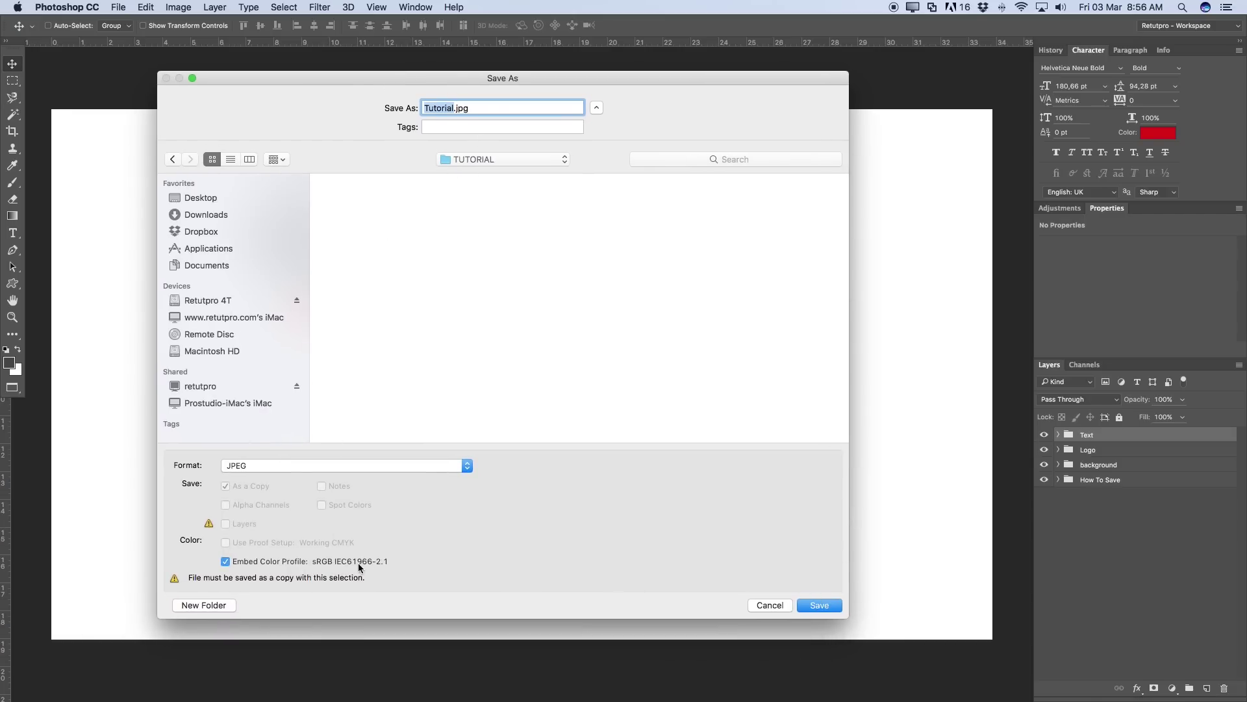
Save Tutorial.jpg with matte None and quality 12 Maximum in JPEG Options
click(823, 605)
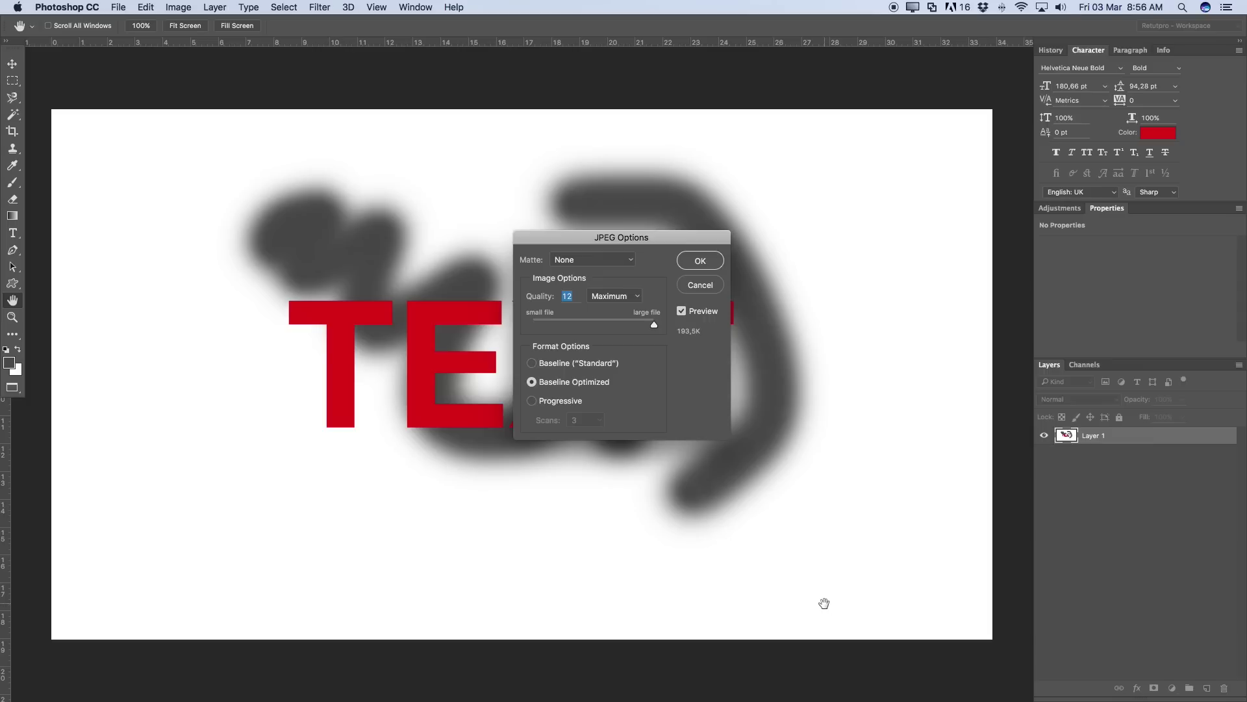
drag(609, 227, 515, 203)
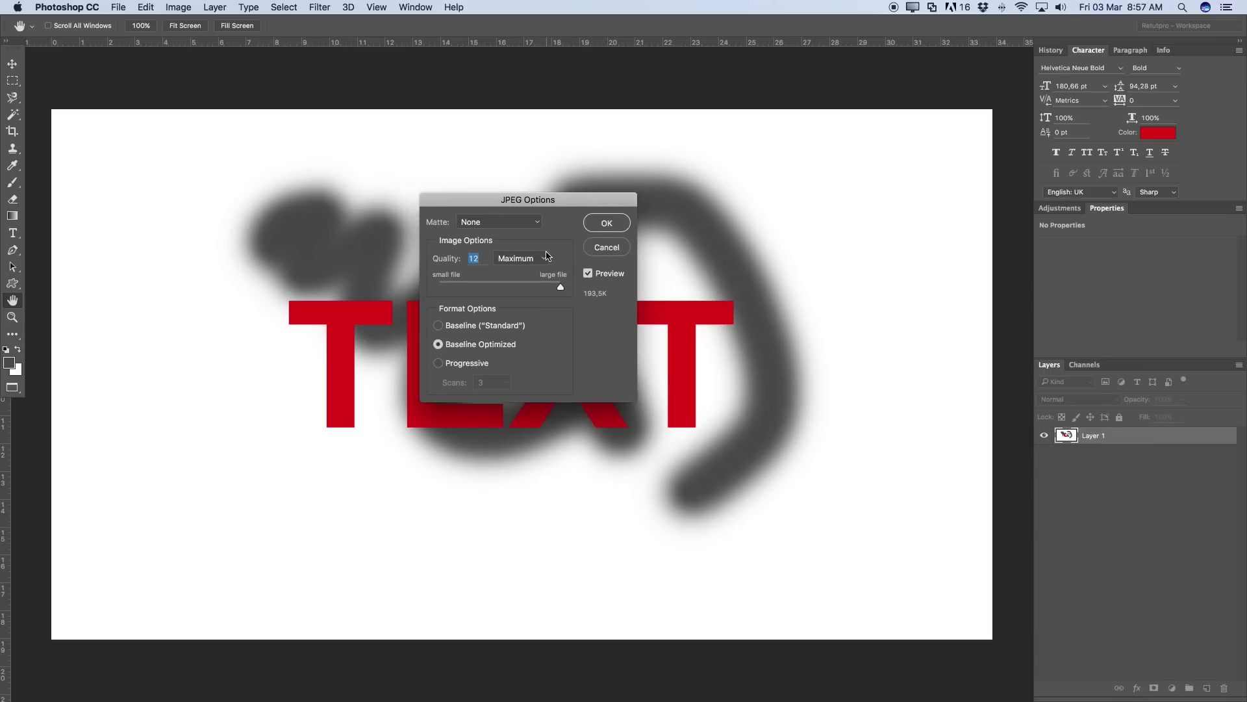
click(523, 223)
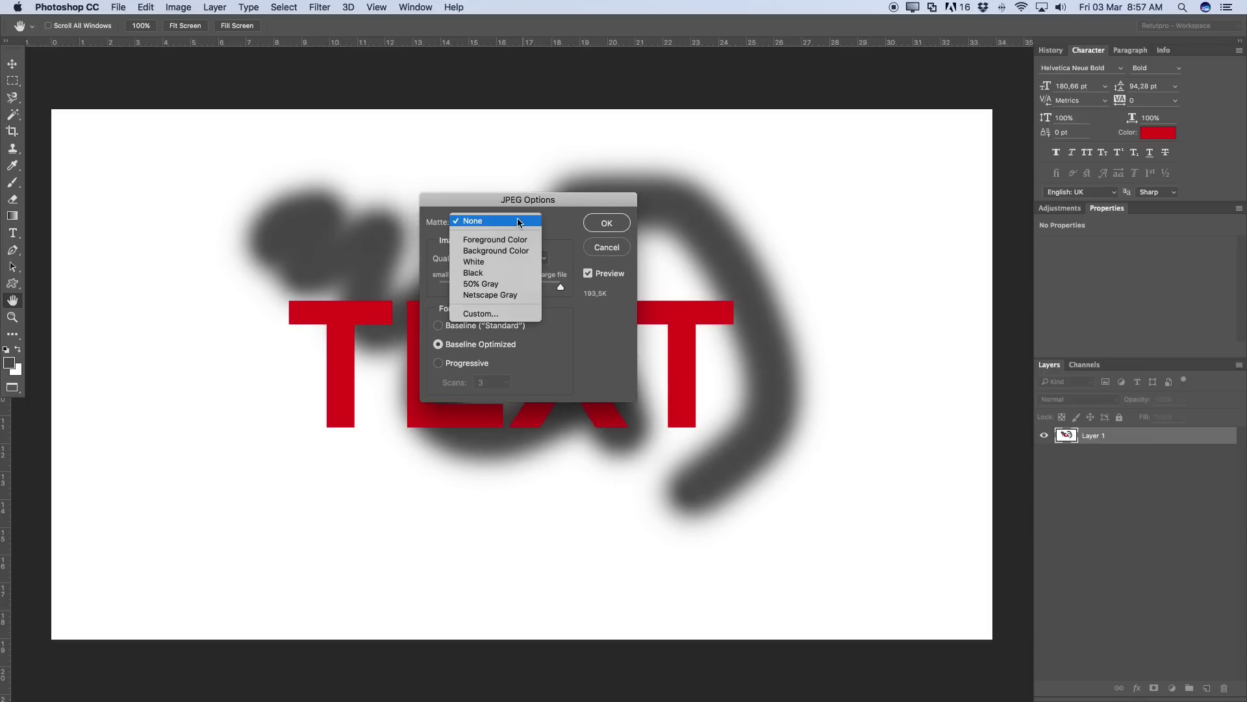
click(510, 223)
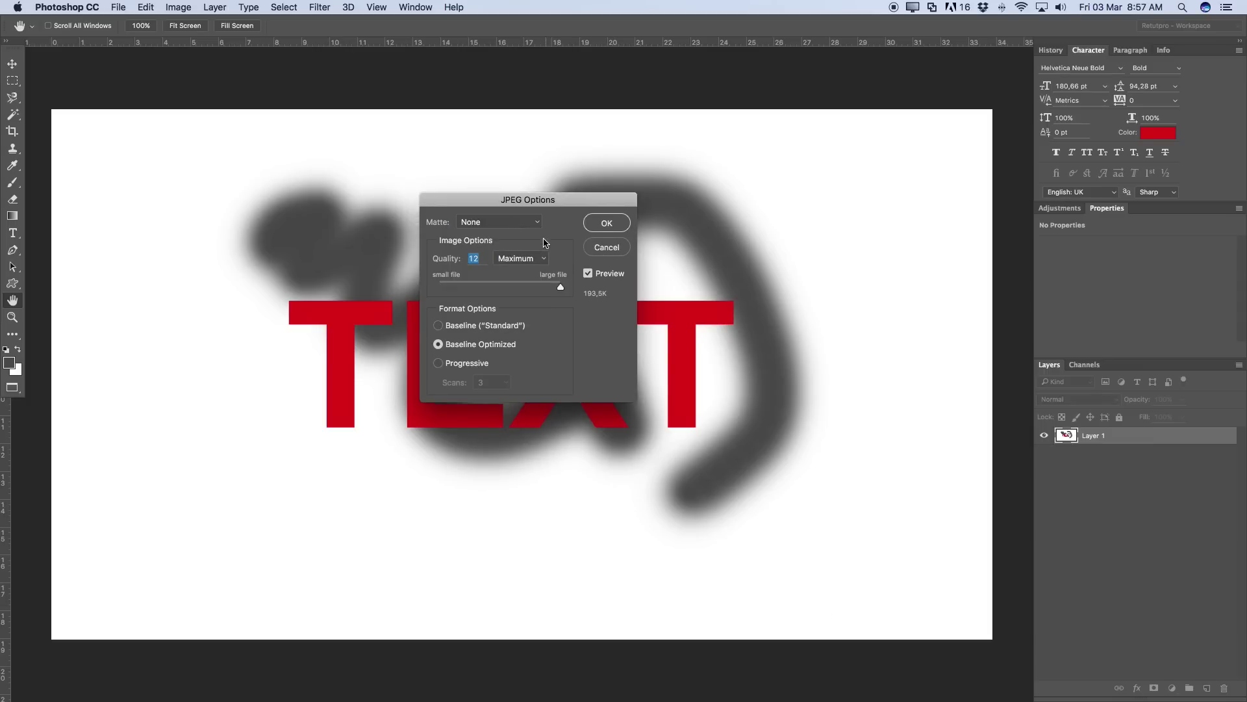
click(563, 290)
click(599, 225)
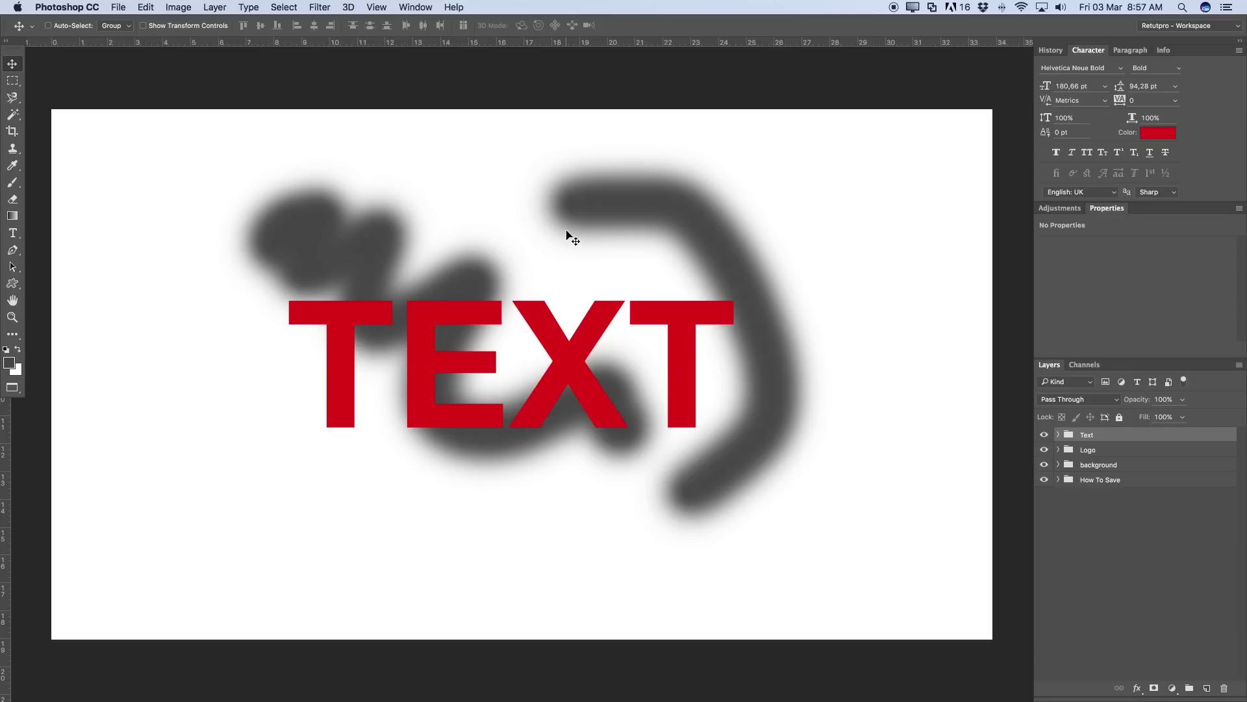
In a new Save As, switch the format to Photoshop so the name becomes Tutorial.psd
click(108, 3)
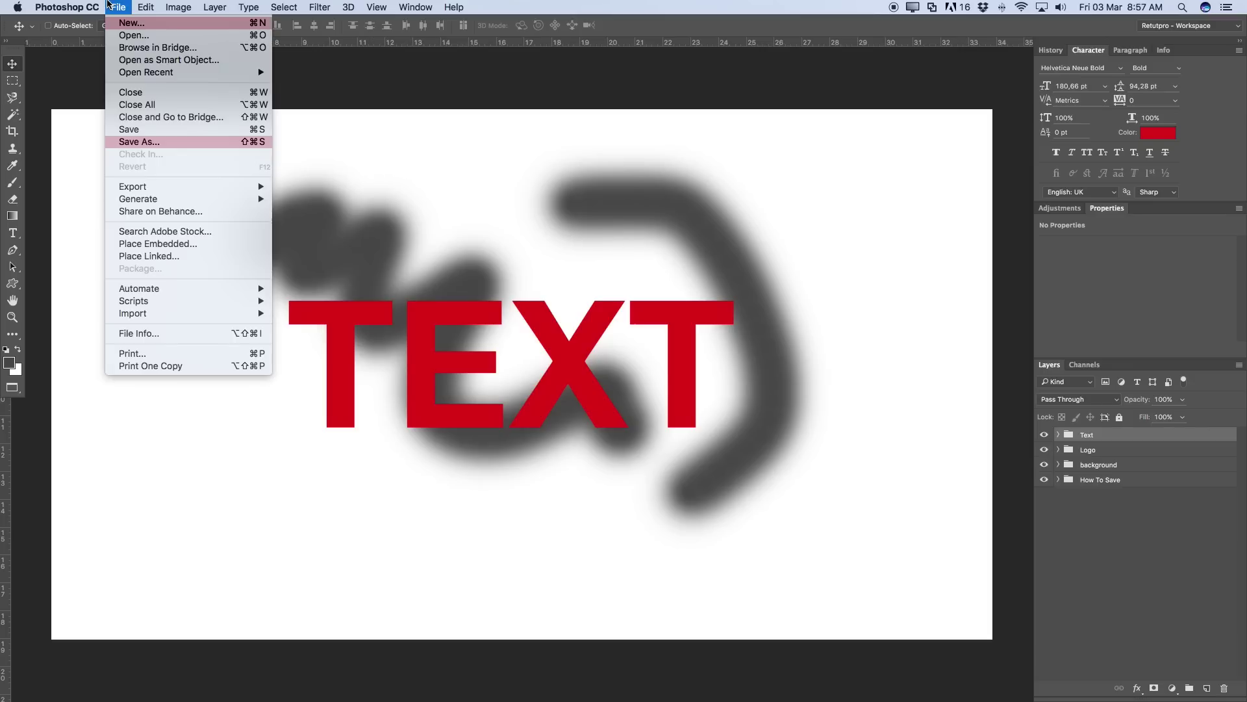
click(130, 142)
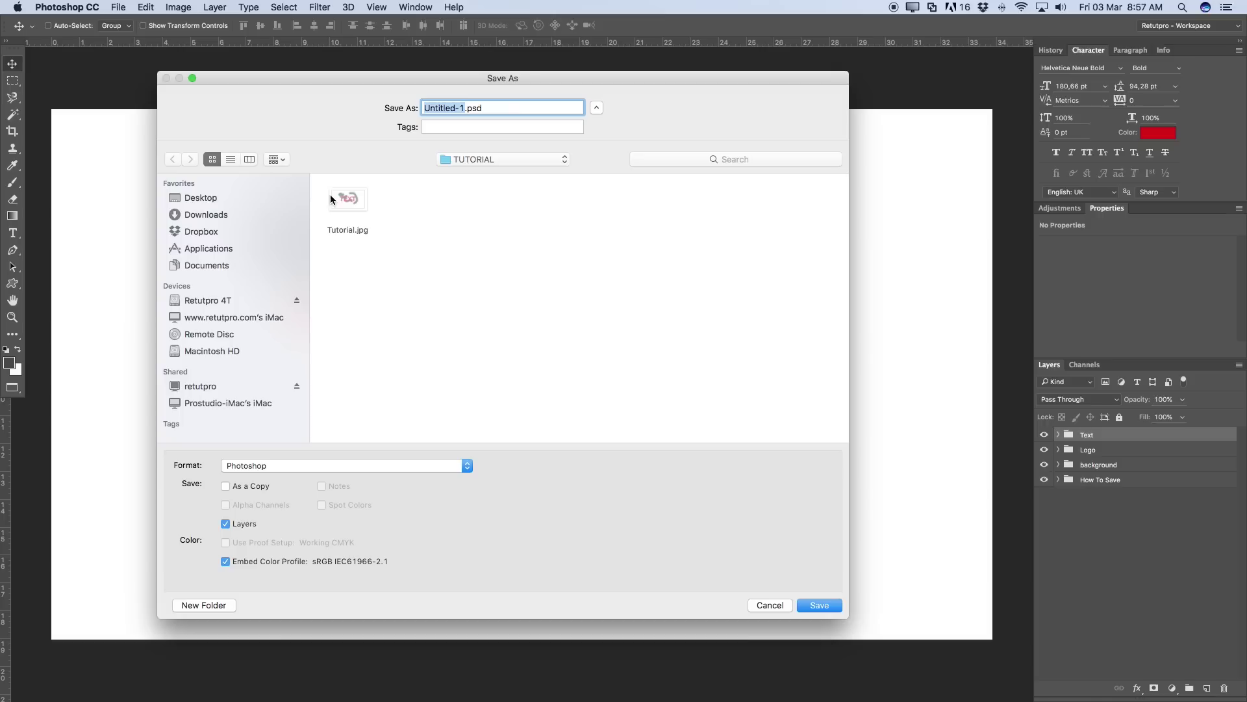
drag(529, 76, 588, 56)
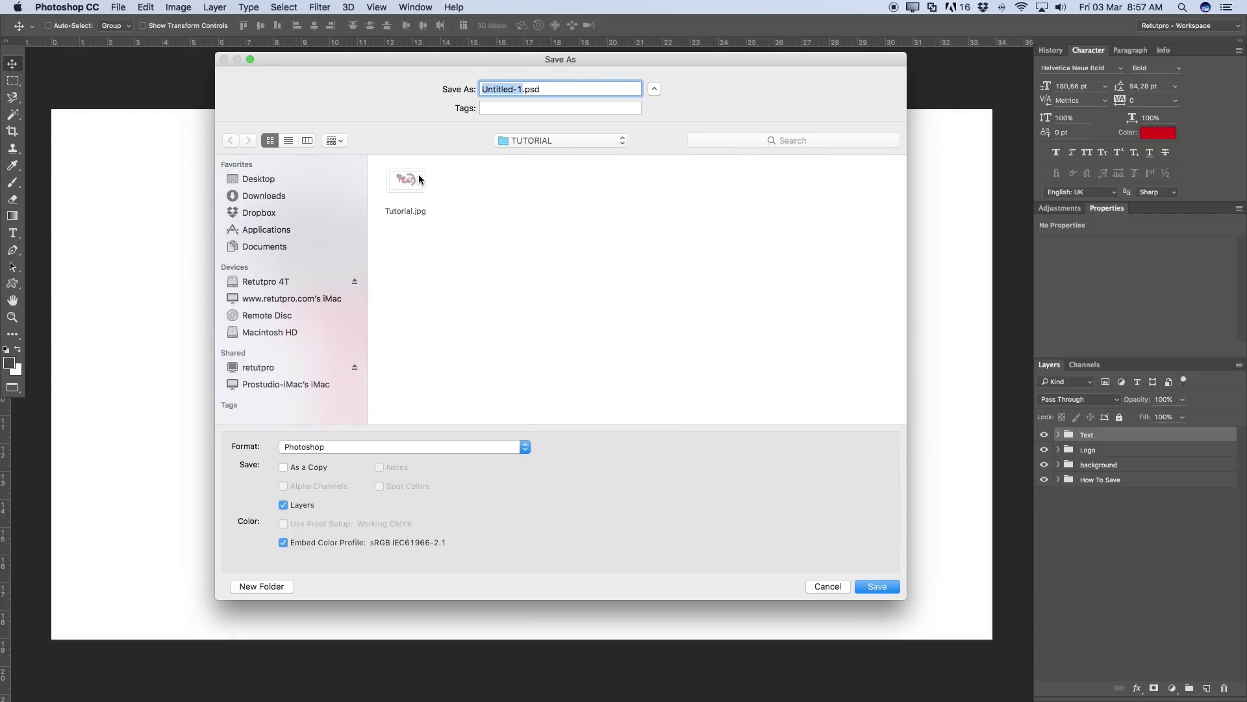
click(404, 182)
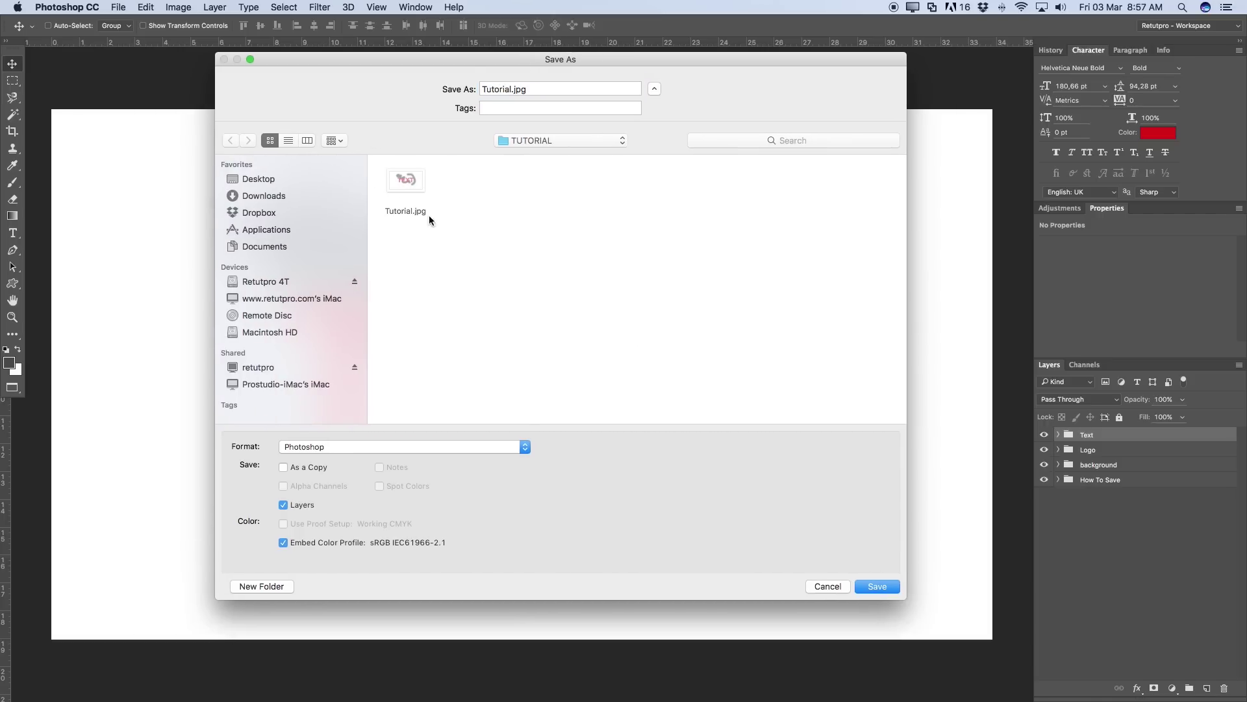
double_click(507, 91)
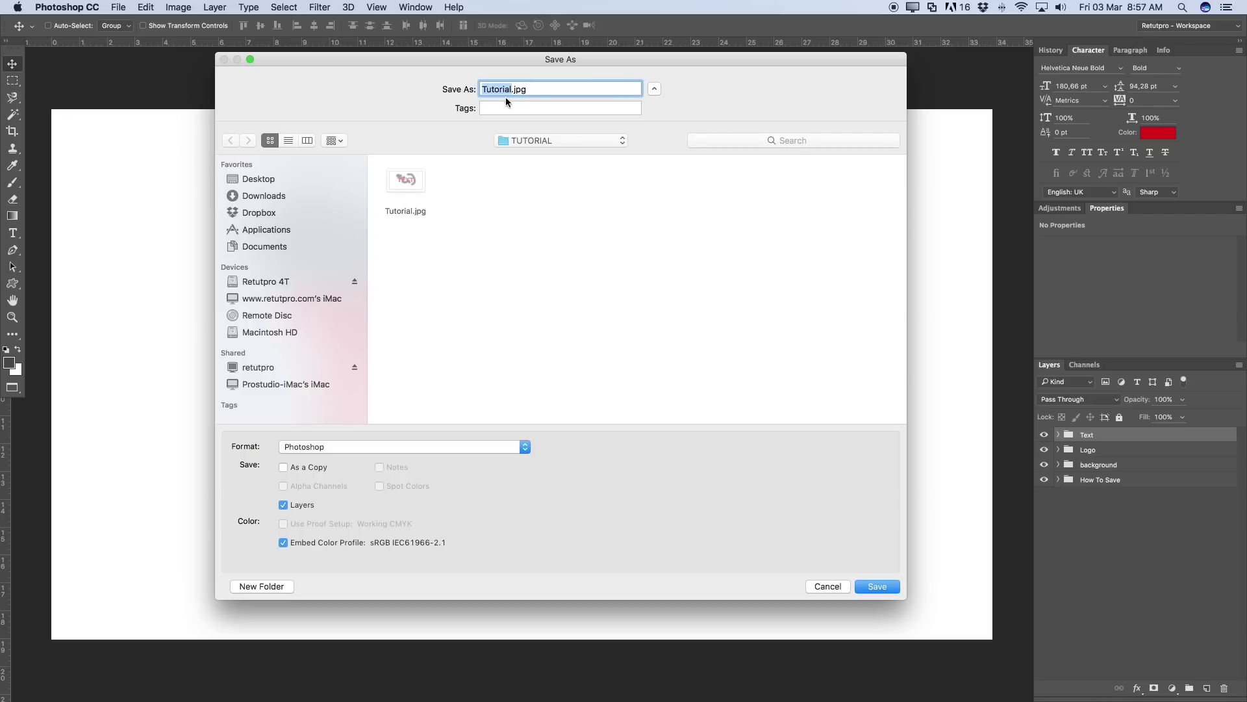
click(576, 89)
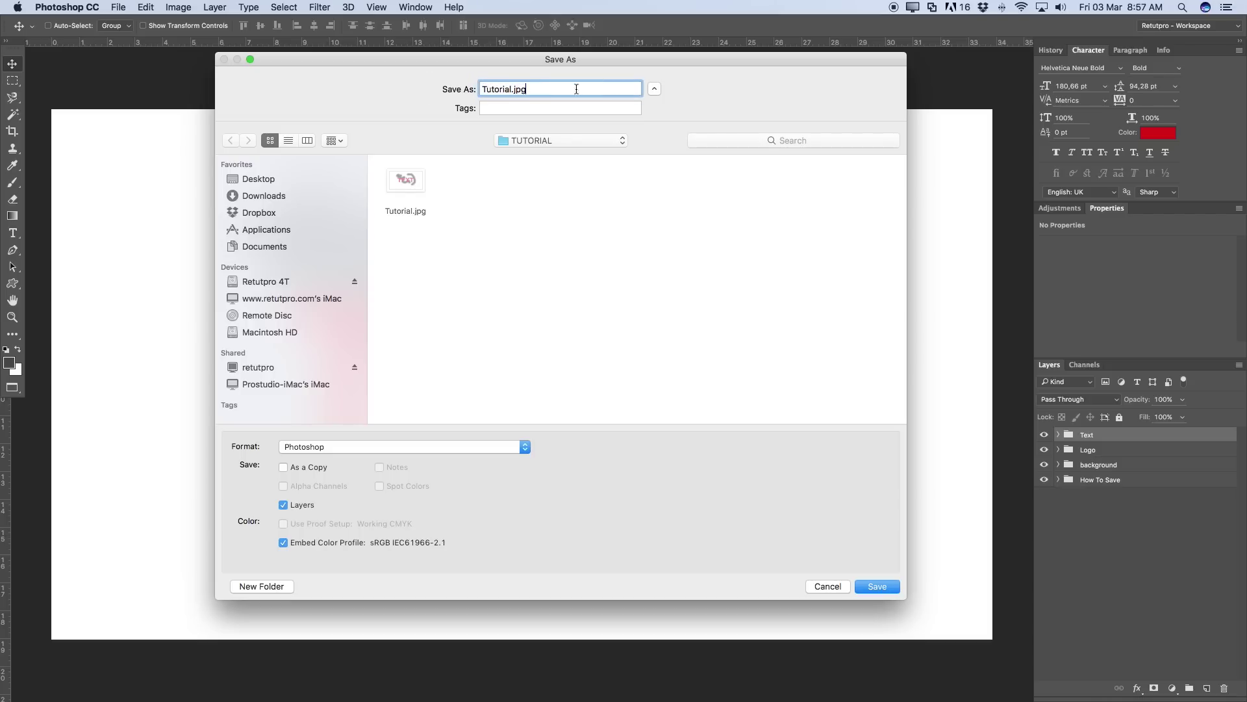
double_click(526, 89)
click(560, 87)
click(475, 454)
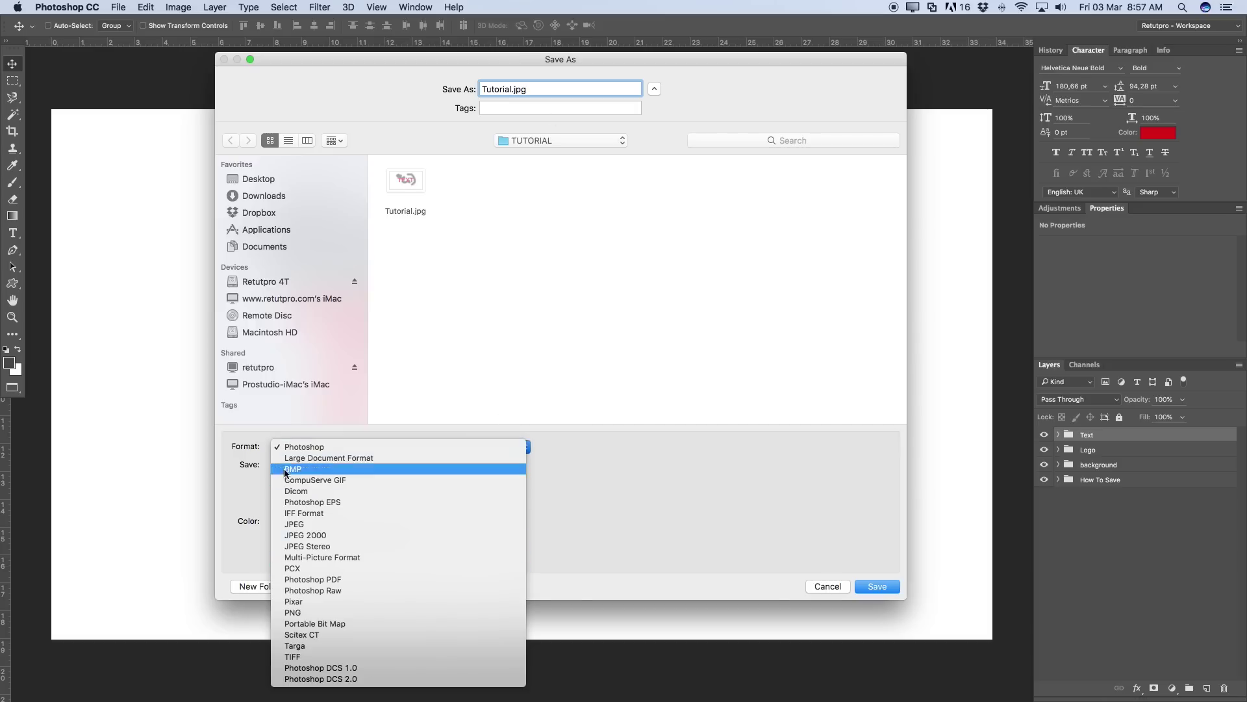
click(310, 446)
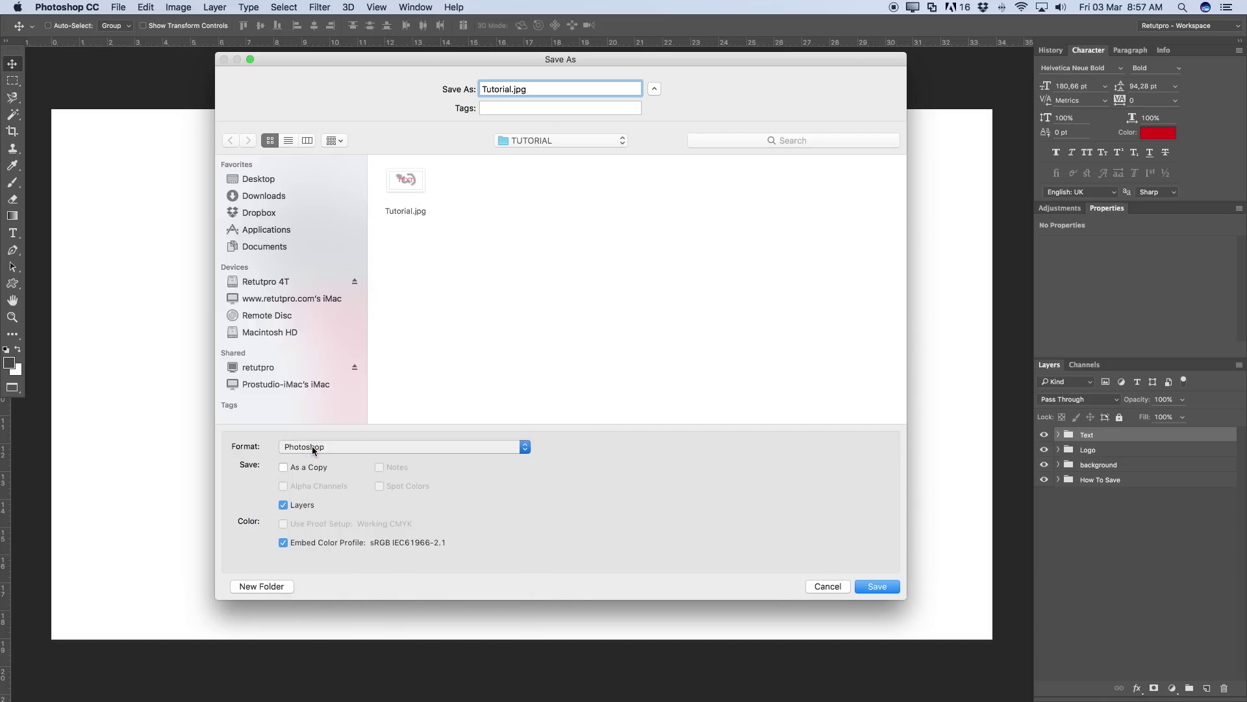
click(537, 92)
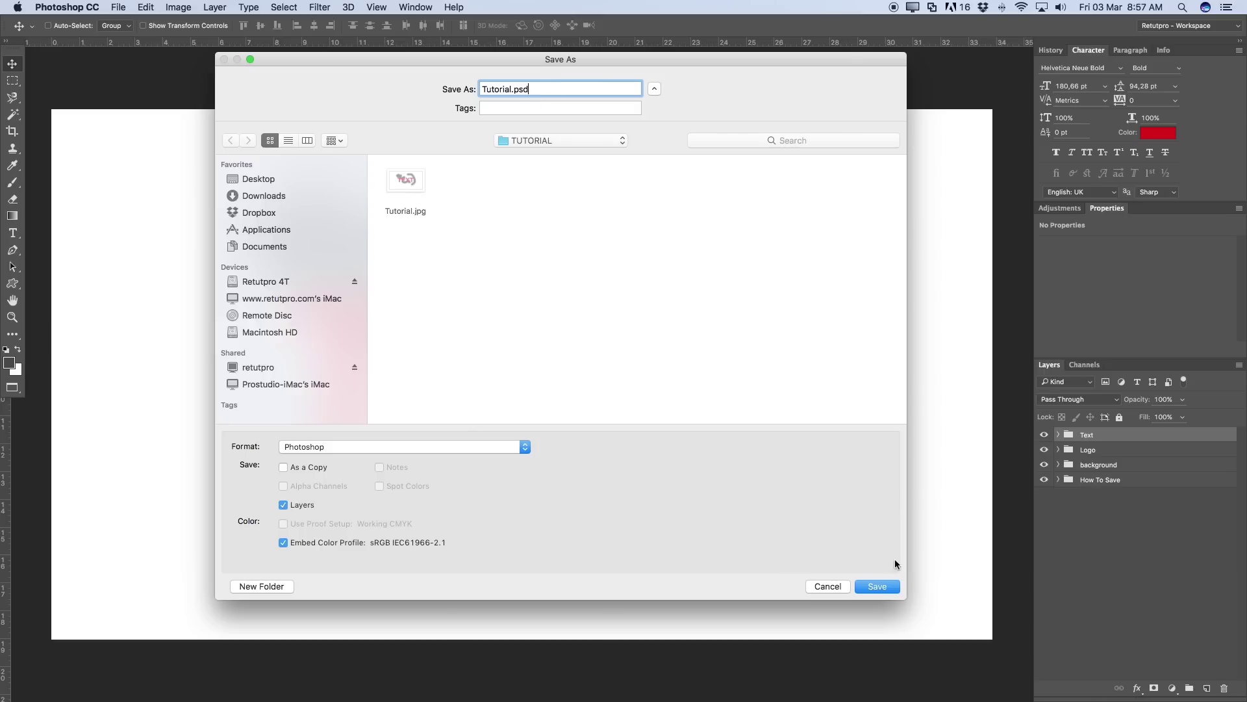
Save Tutorial.psd, keeping Maximize Compatibility on
click(875, 586)
drag(603, 283, 498, 204)
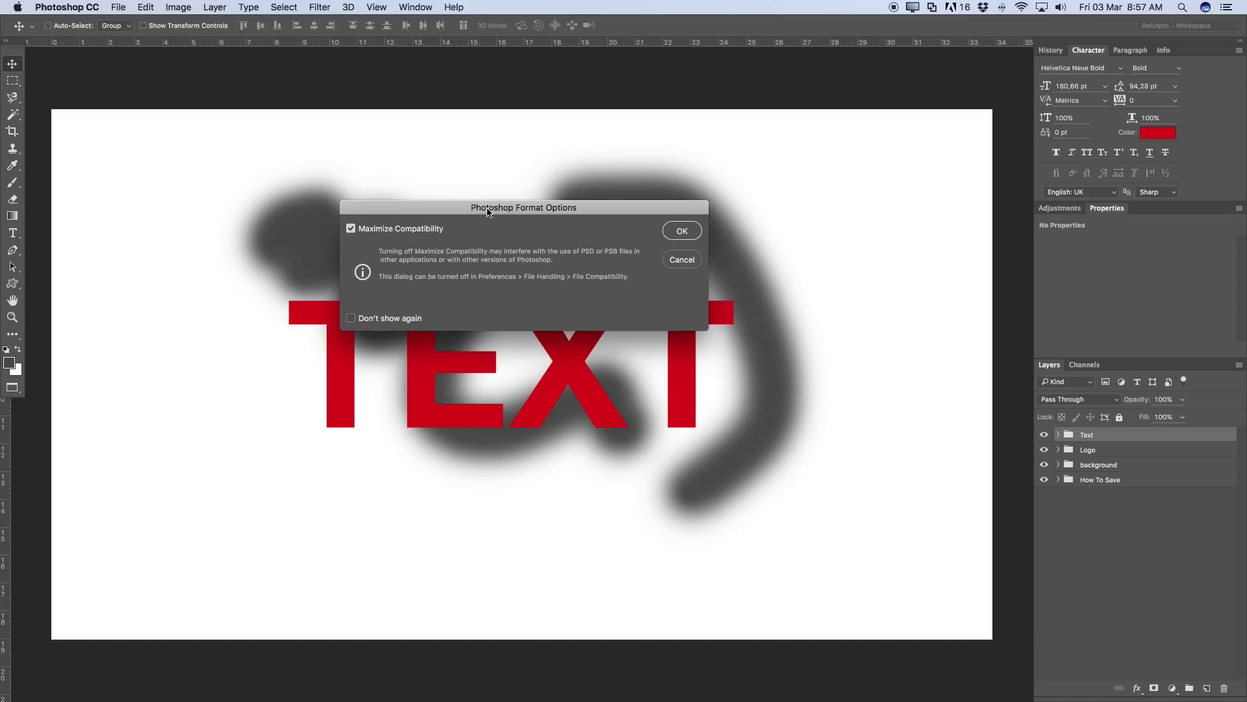
click(682, 231)
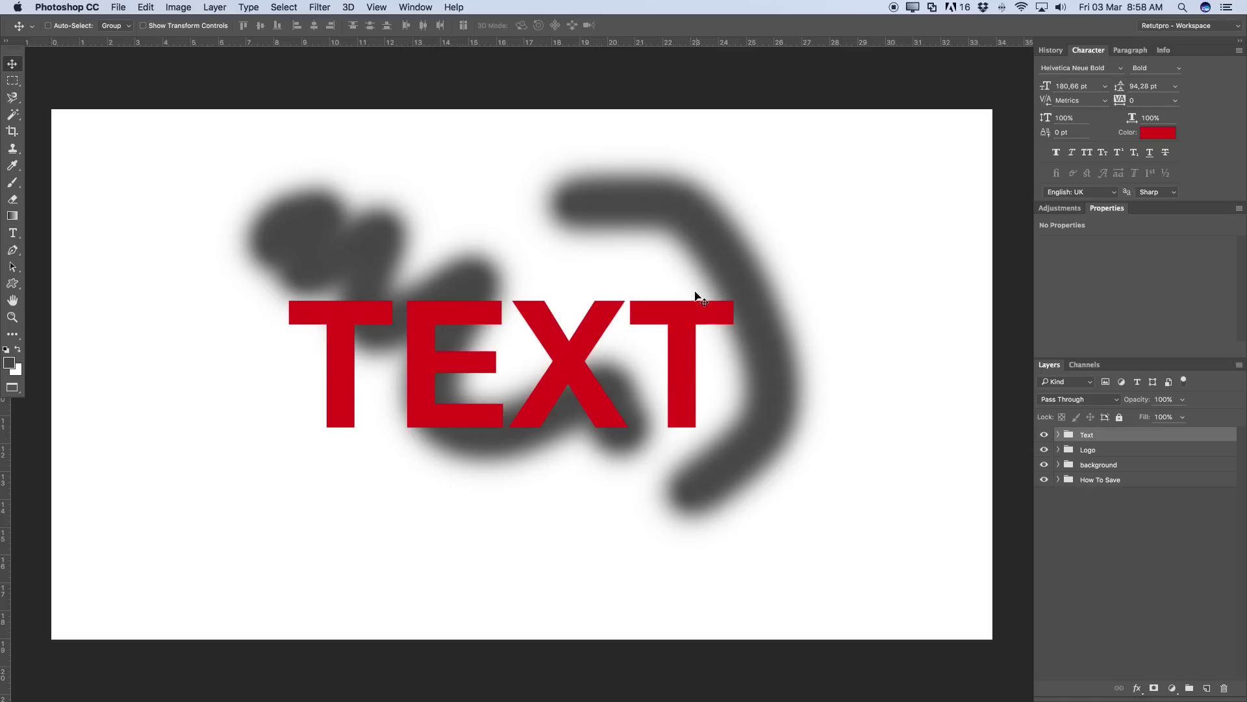
Hide the Text, Logo and background groups and expand How To Save to list its layers
click(1044, 435)
click(1044, 449)
click(1044, 465)
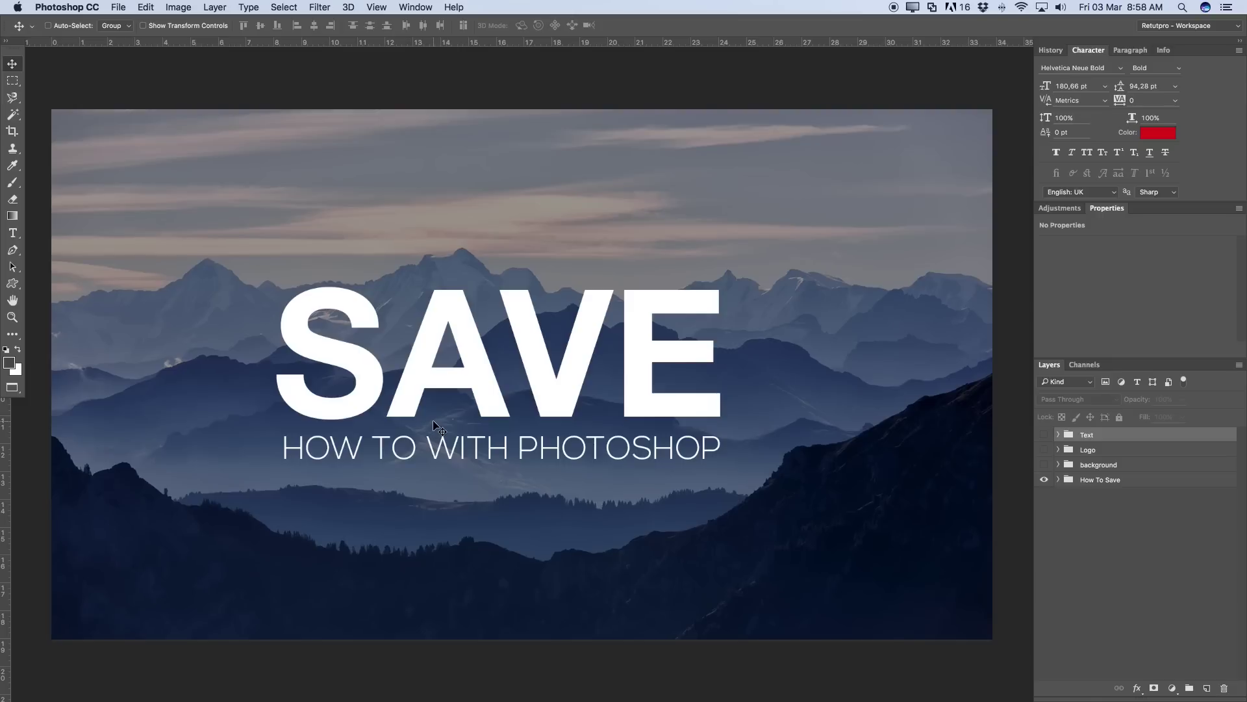
click(1203, 479)
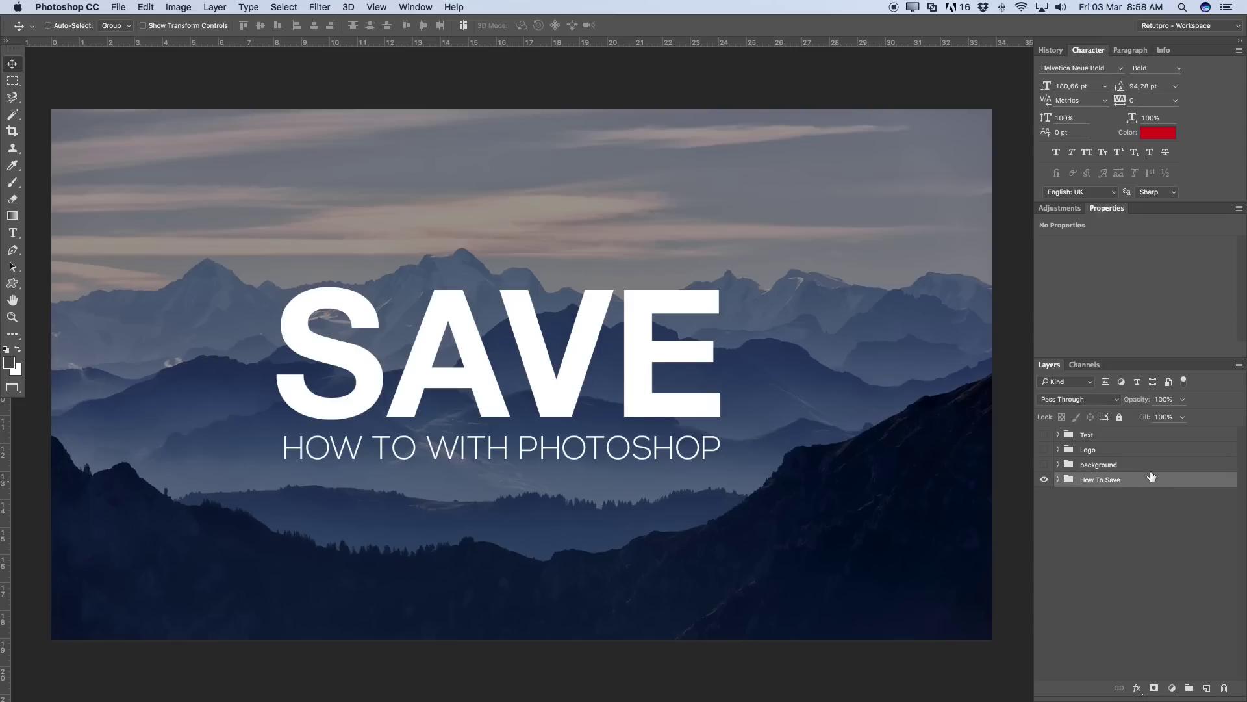
click(1045, 464)
click(1045, 464)
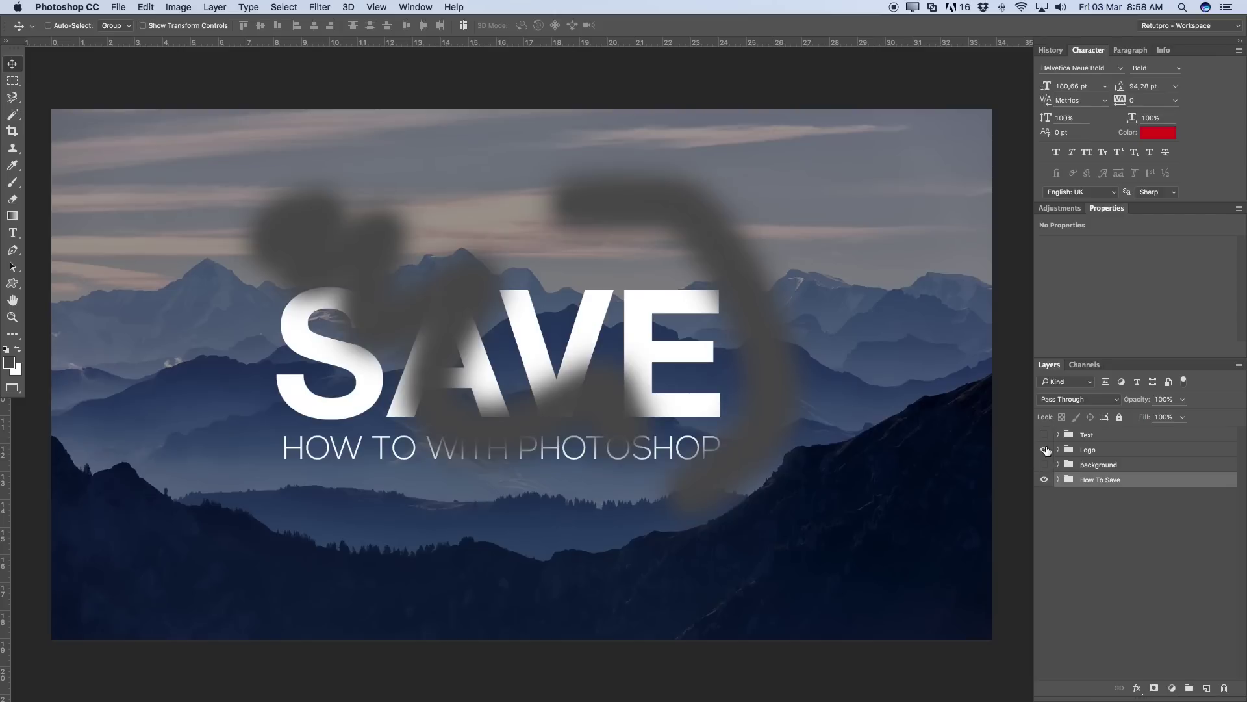
click(1045, 434)
click(1044, 435)
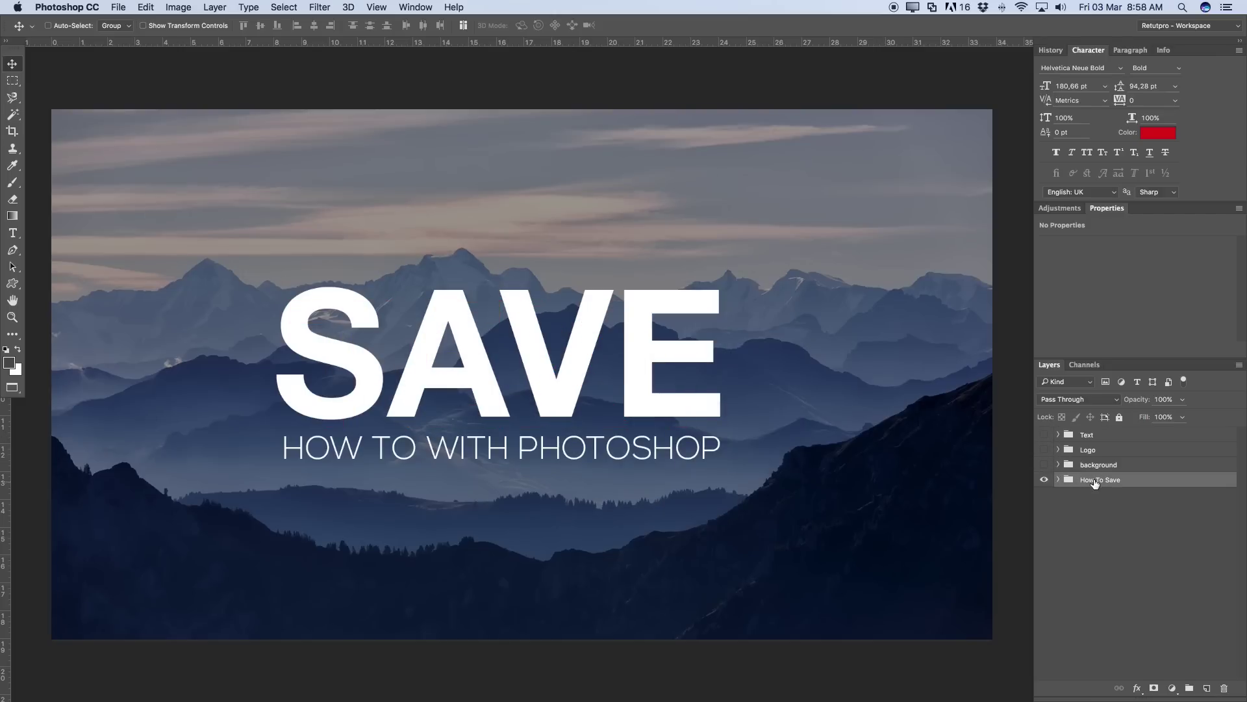
click(1058, 479)
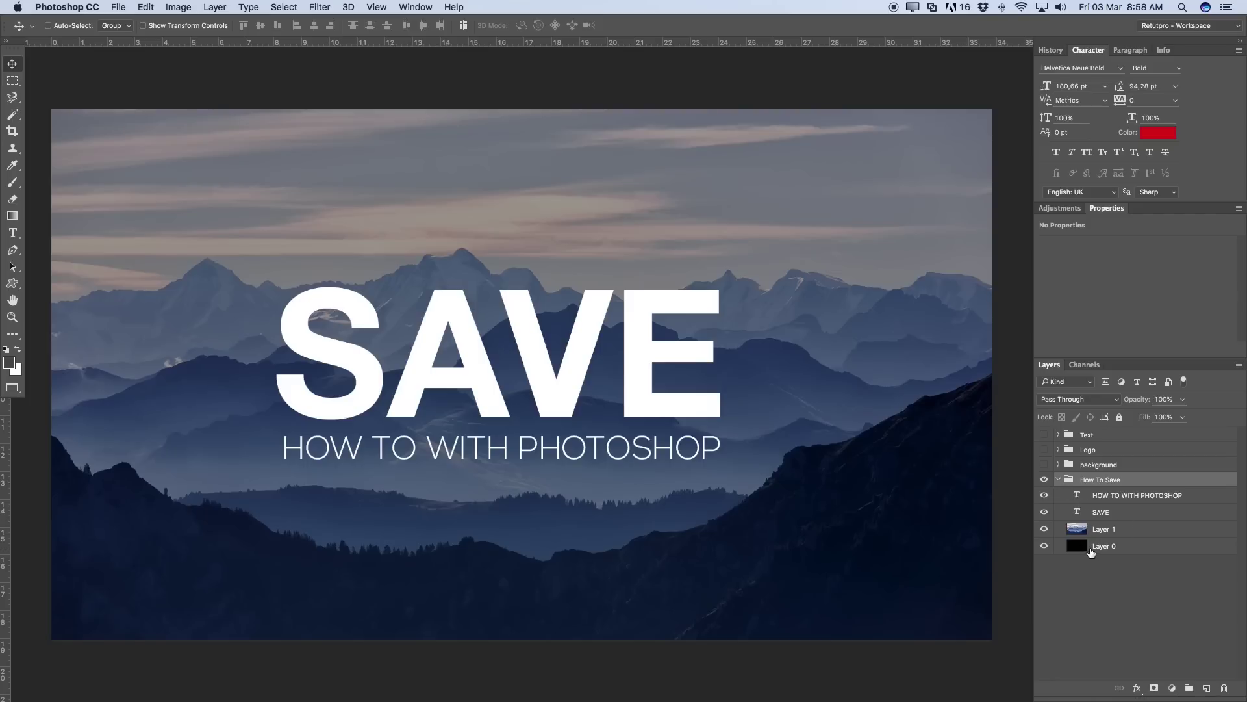
Save the visible SAVE artwork as Thumbnail.jpg with matte None and quality 12 Maximum
click(1058, 480)
click(118, 8)
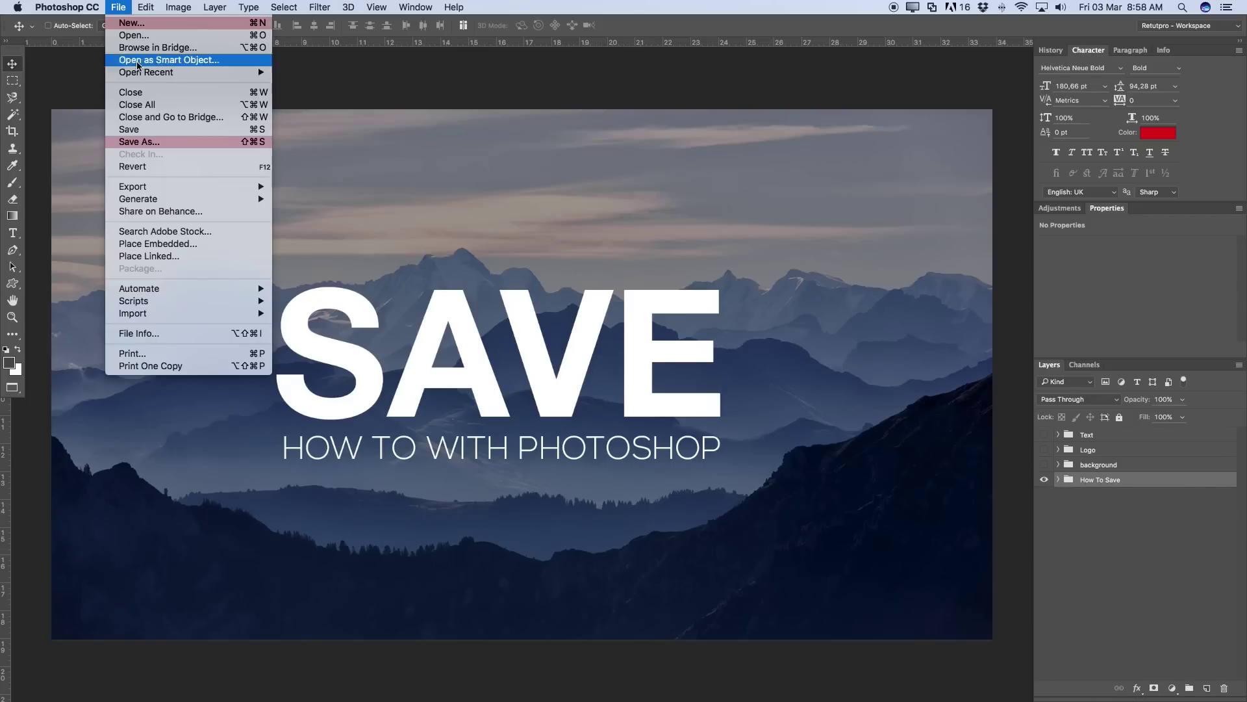
click(153, 141)
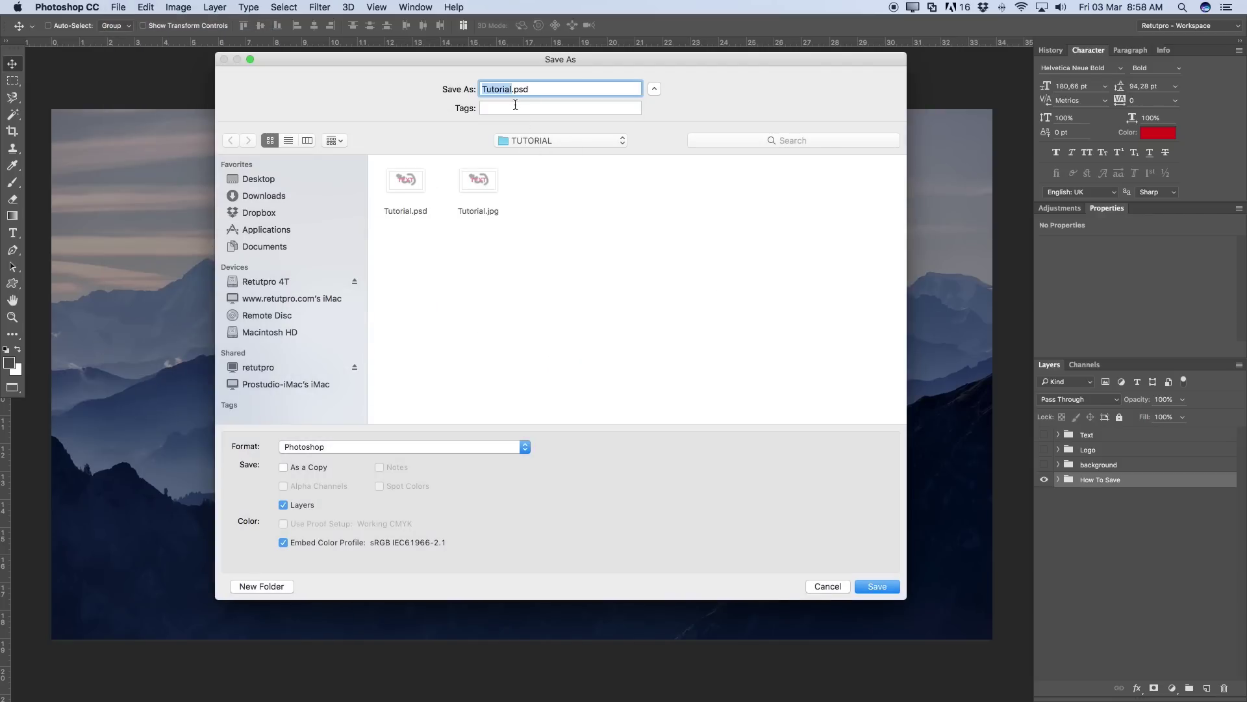
text(Thumbnail)
click(368, 446)
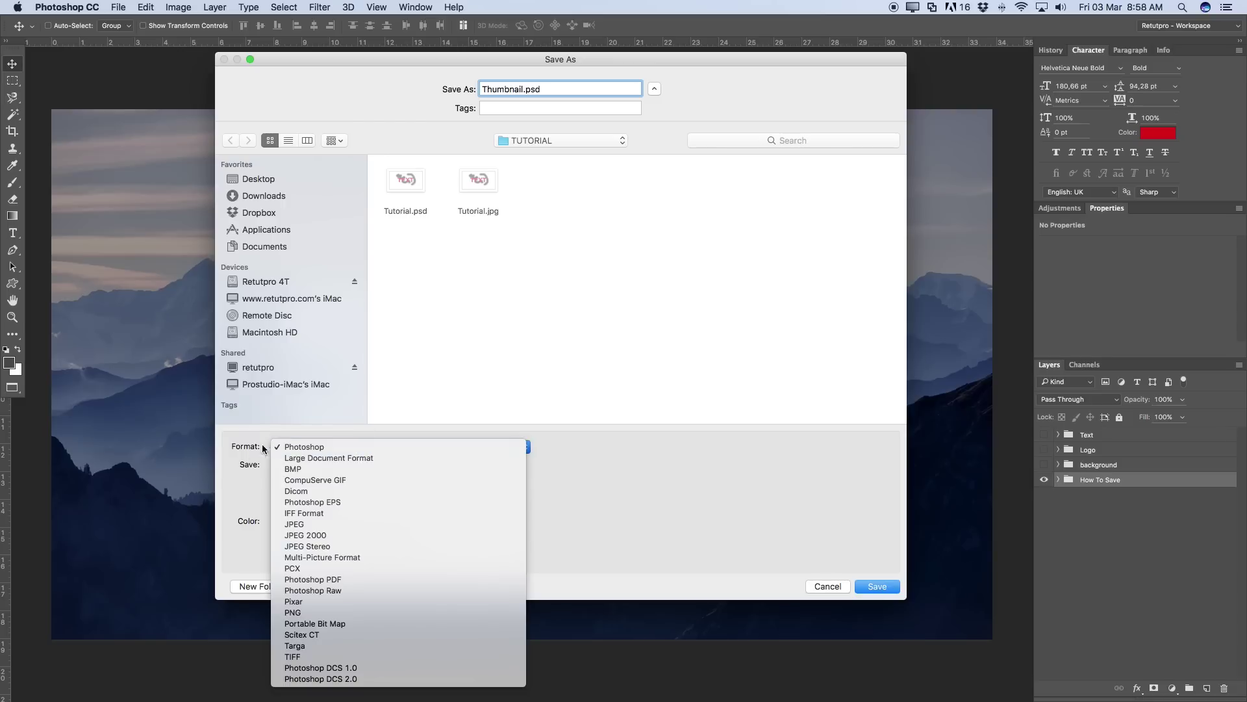
click(321, 524)
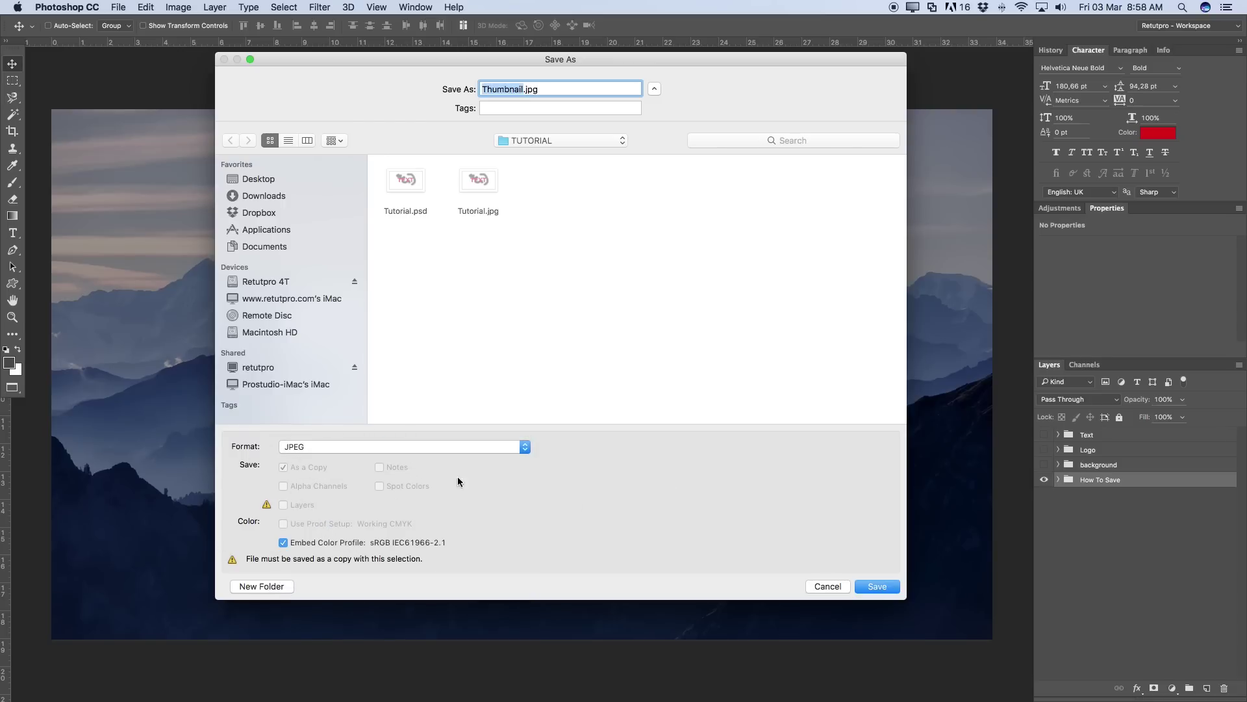
click(871, 586)
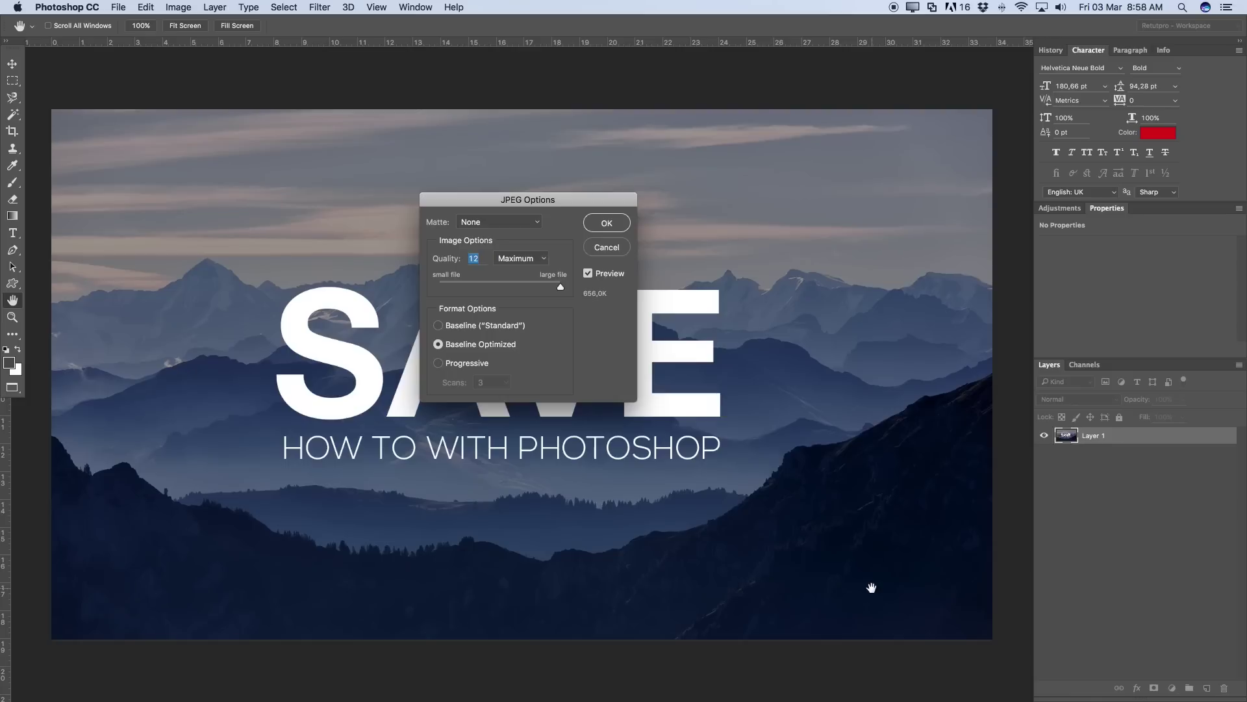
click(532, 220)
click(349, 224)
click(591, 225)
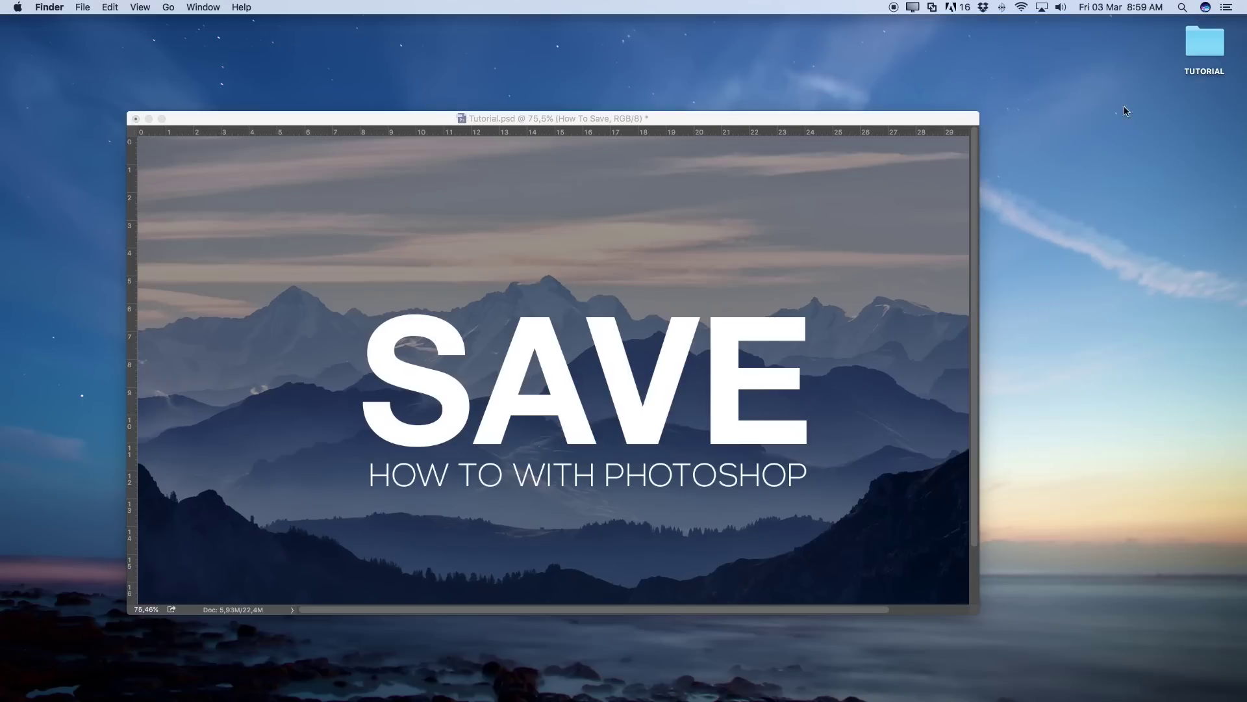
Open the desktop's TUTORIAL folder and Quick Look Thumbnail.jpg, then Tutorial.jpg
drag(1212, 44, 1053, 116)
double_click(1036, 119)
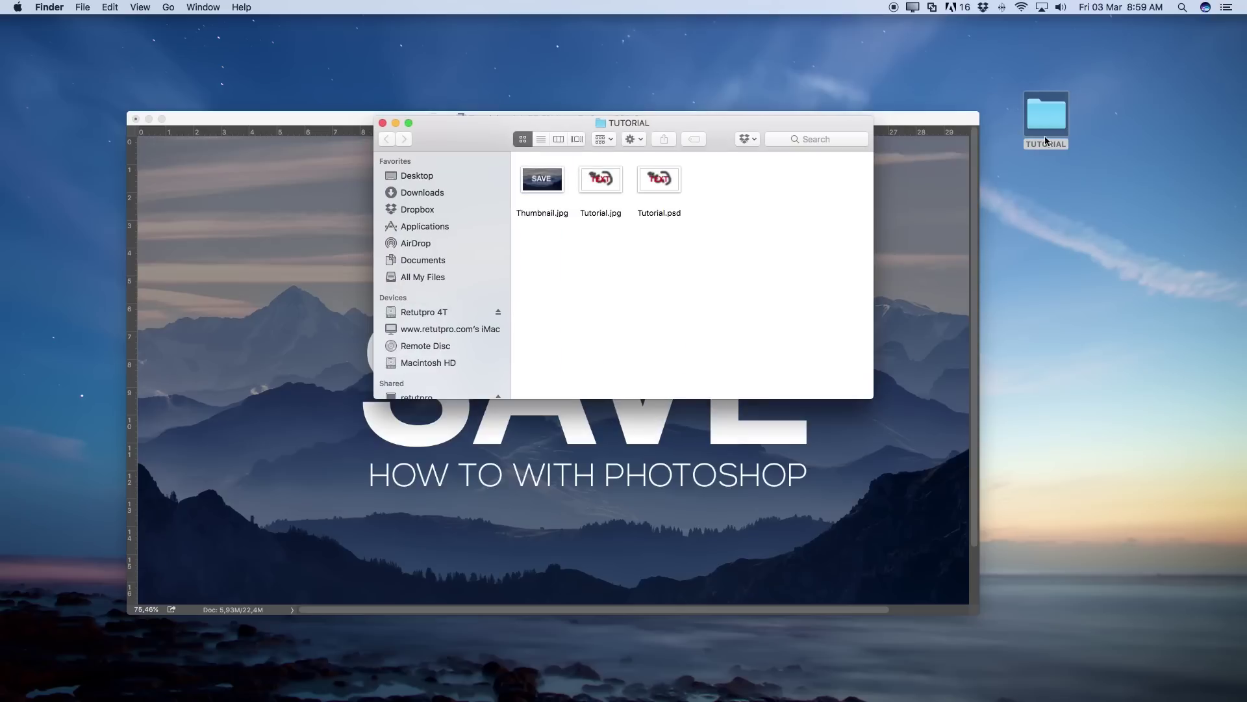
click(540, 209)
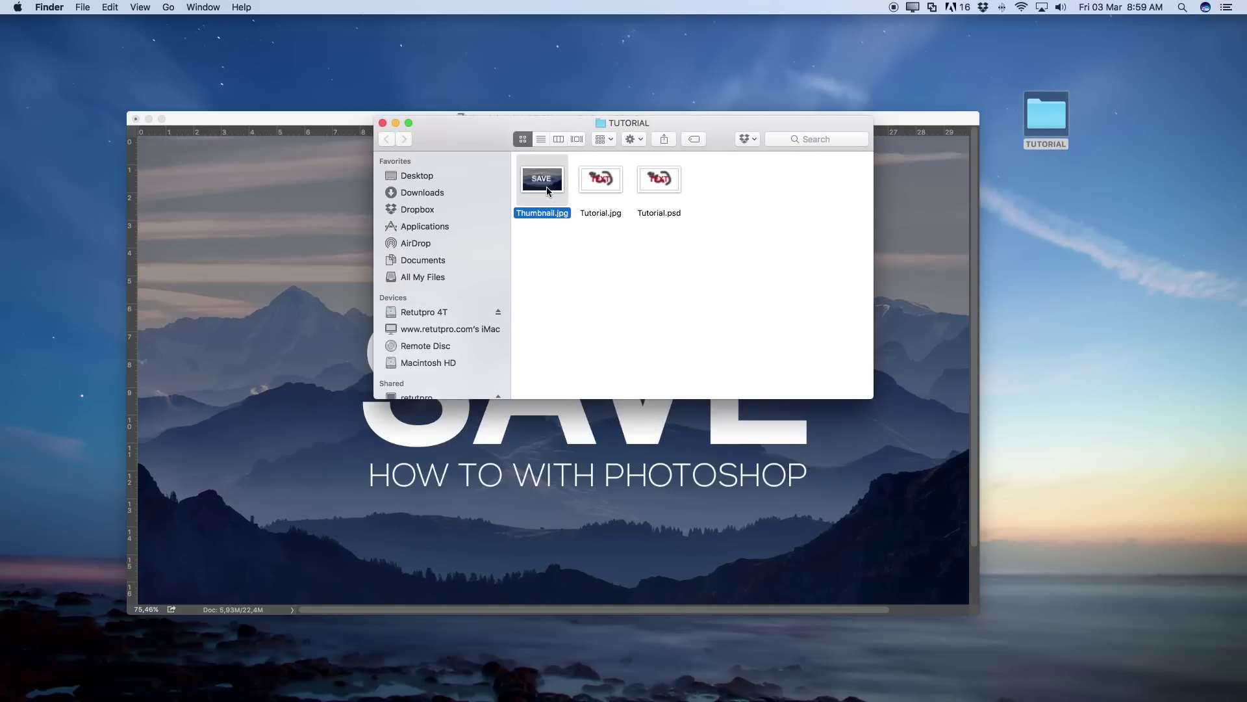
key(space)
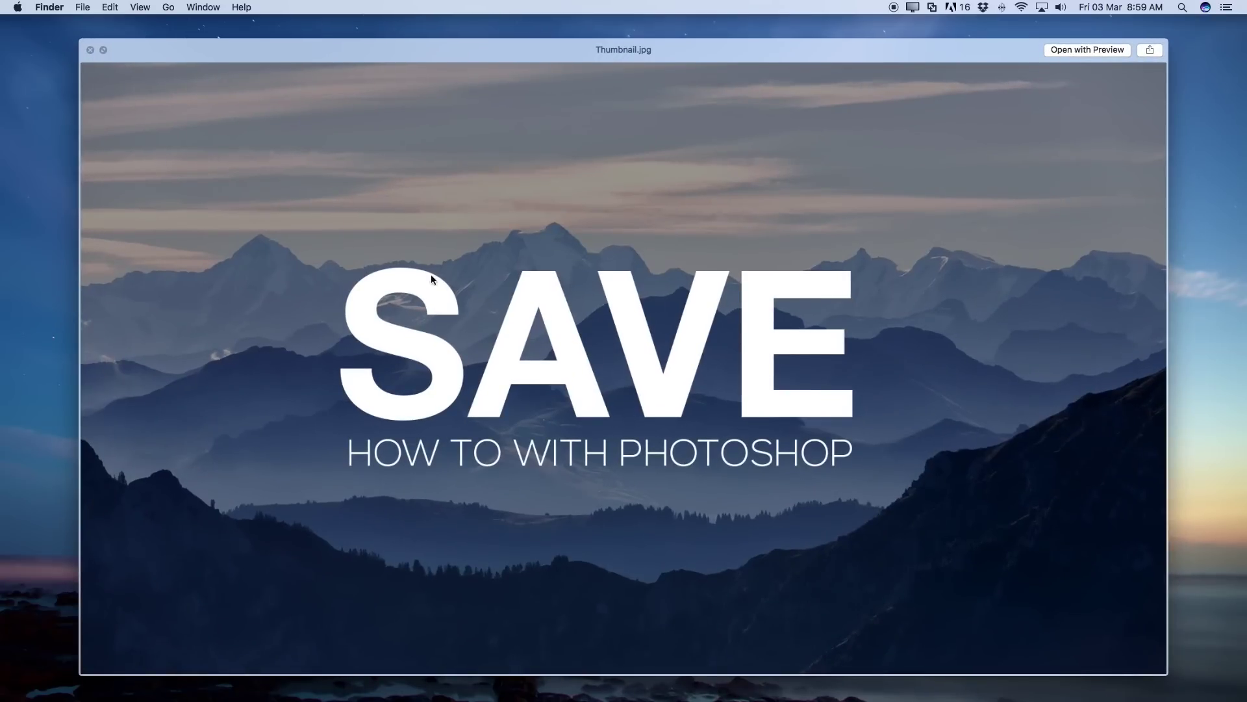
key(space)
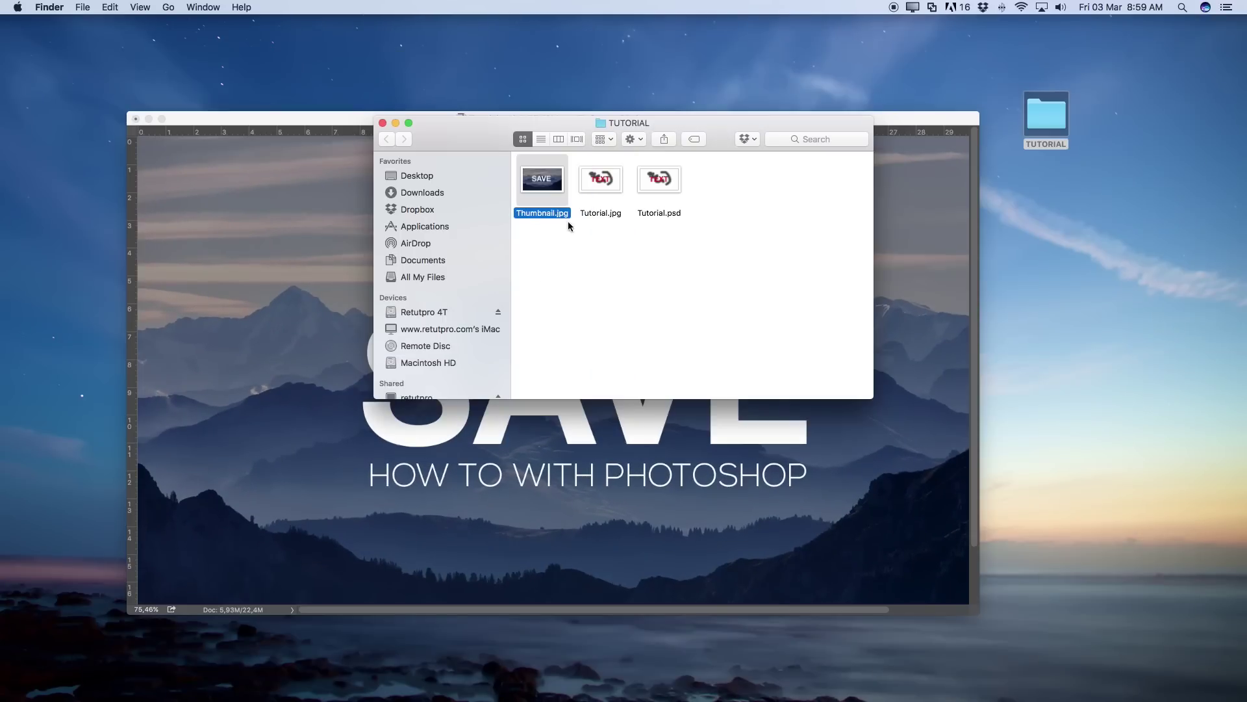
click(610, 201)
key(space)
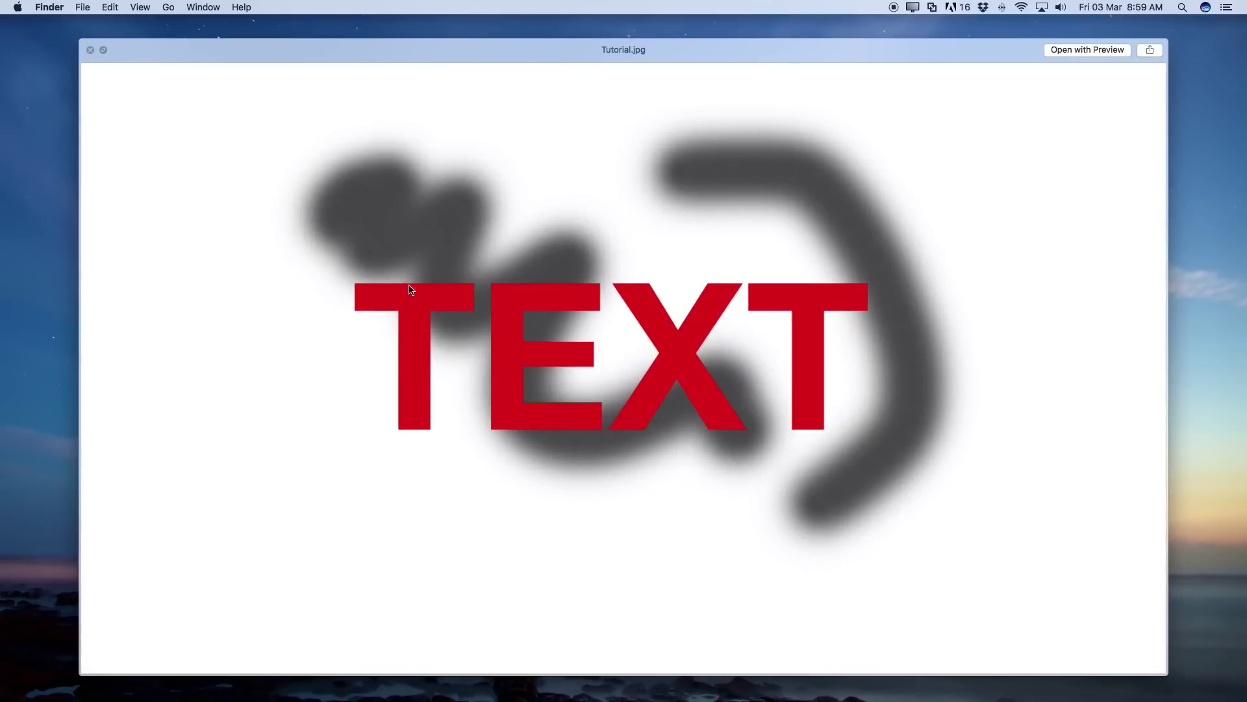
key(space)
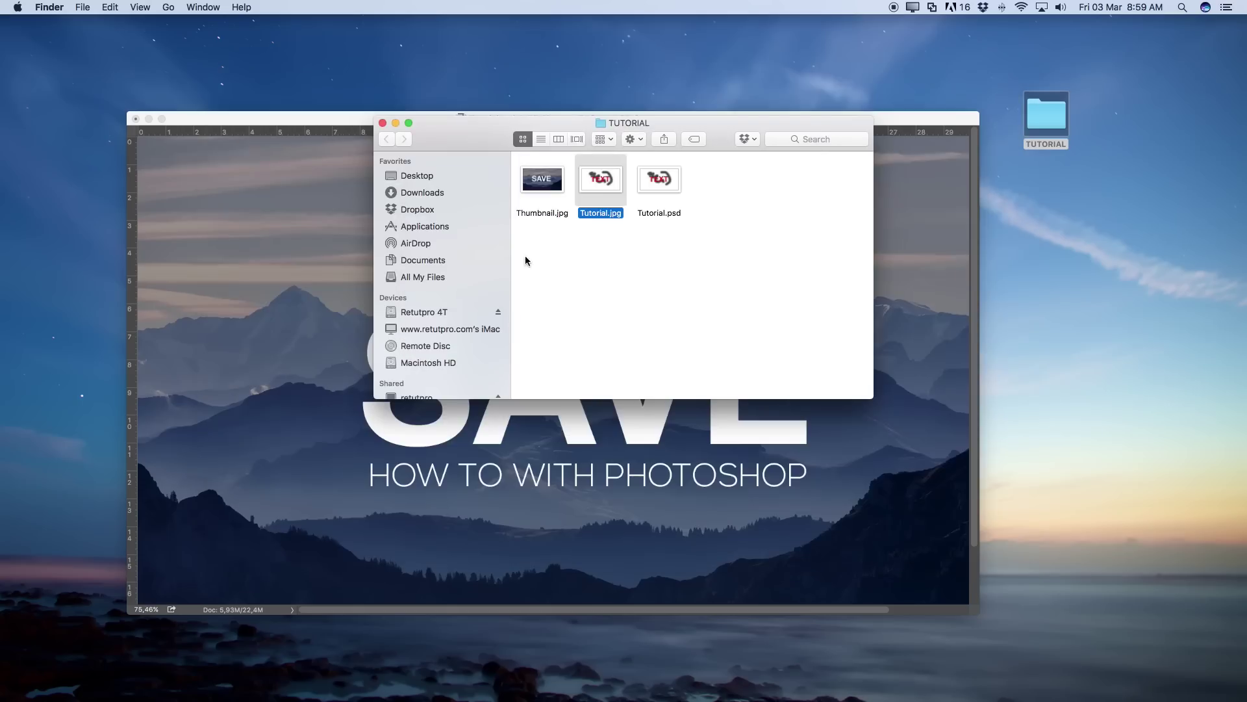
Close the open Tutorial.psd document, discarding the unsaved changes
click(662, 189)
double_click(653, 190)
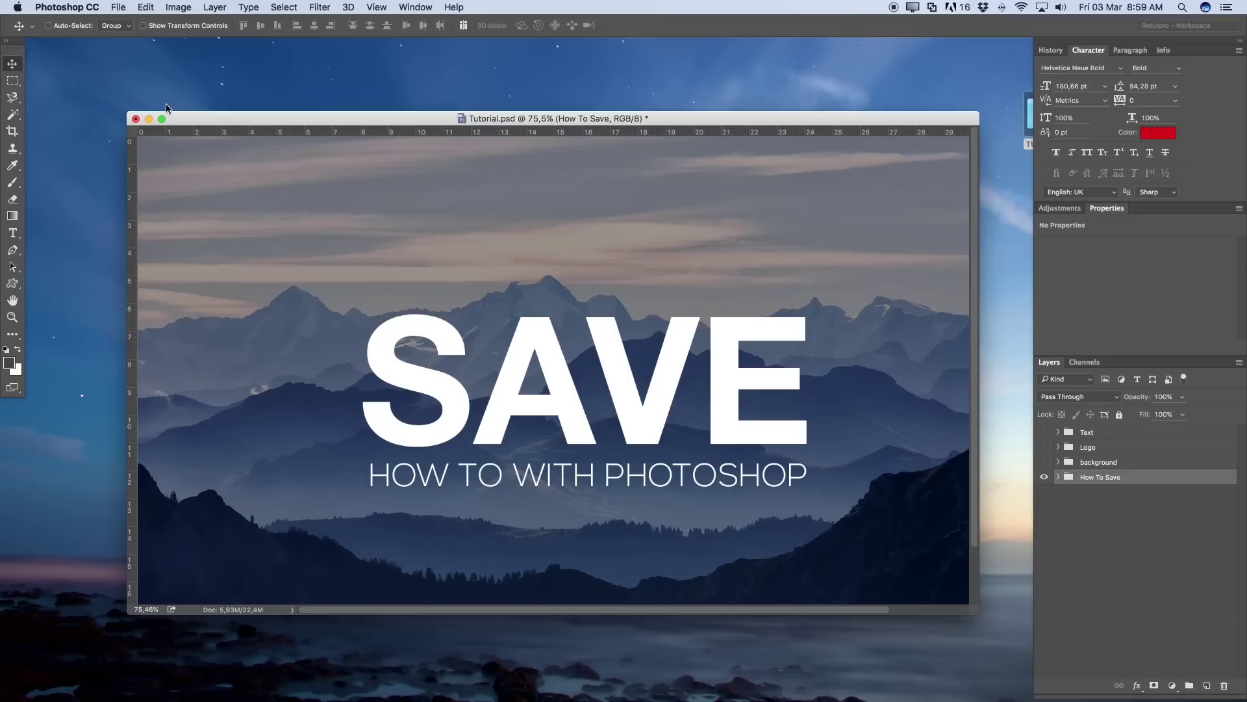
click(135, 119)
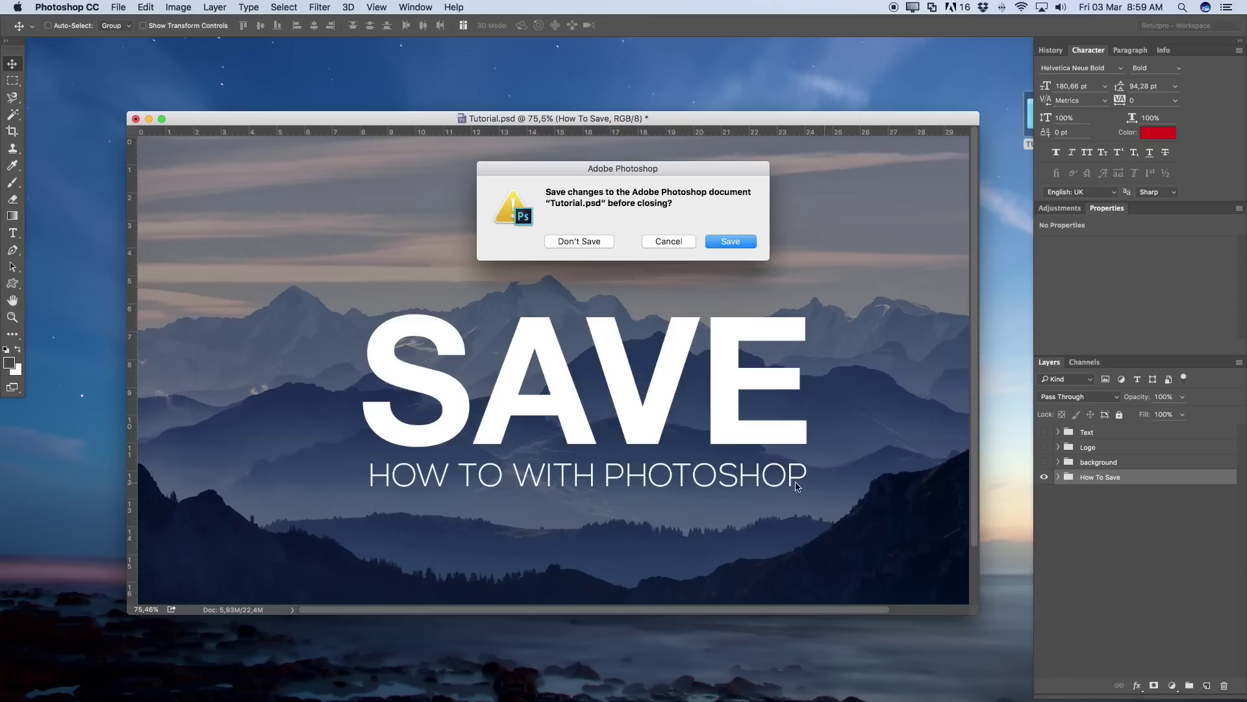
click(591, 246)
click(611, 248)
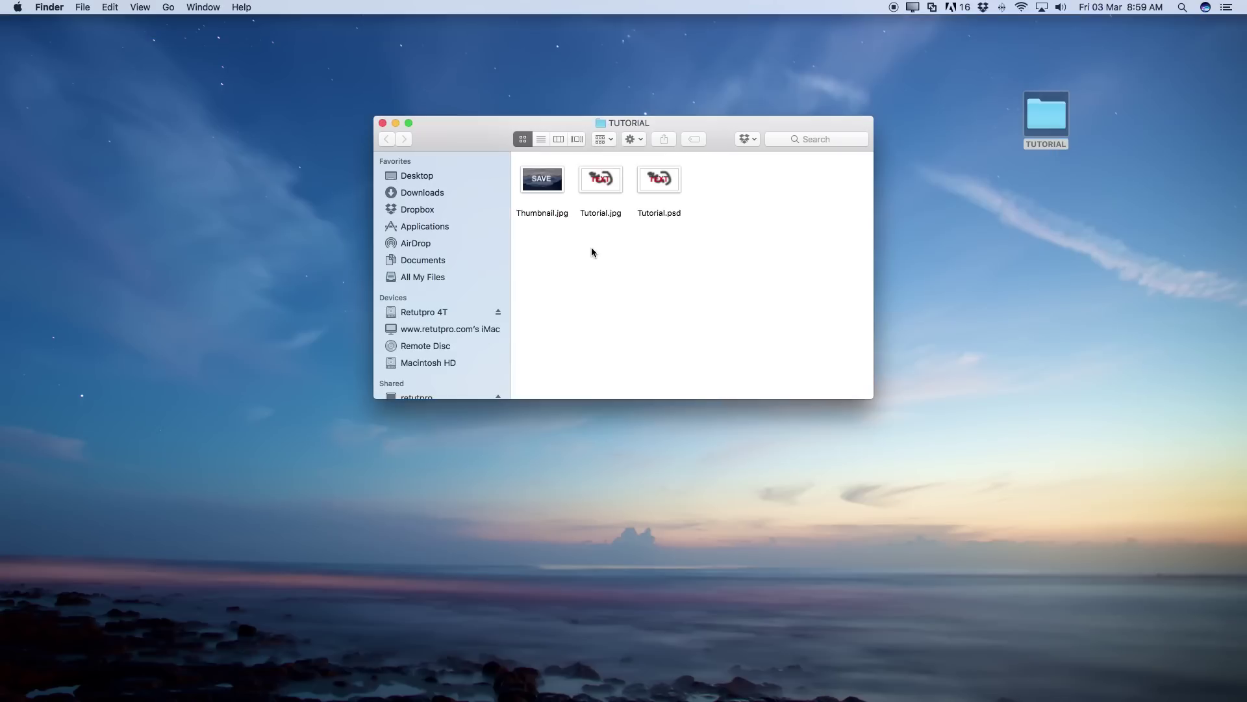
Reopen Tutorial.psd from the TUTORIAL folder to show the layered TEXT design
click(658, 188)
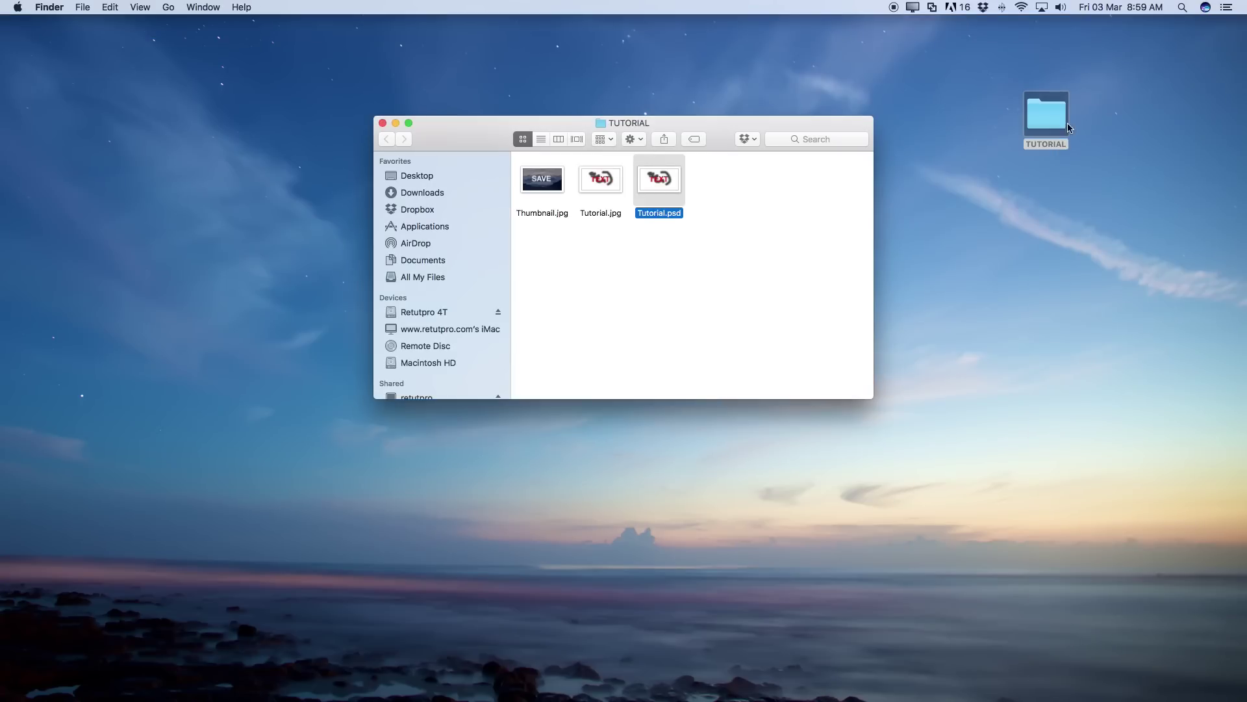
click(801, 201)
click(653, 179)
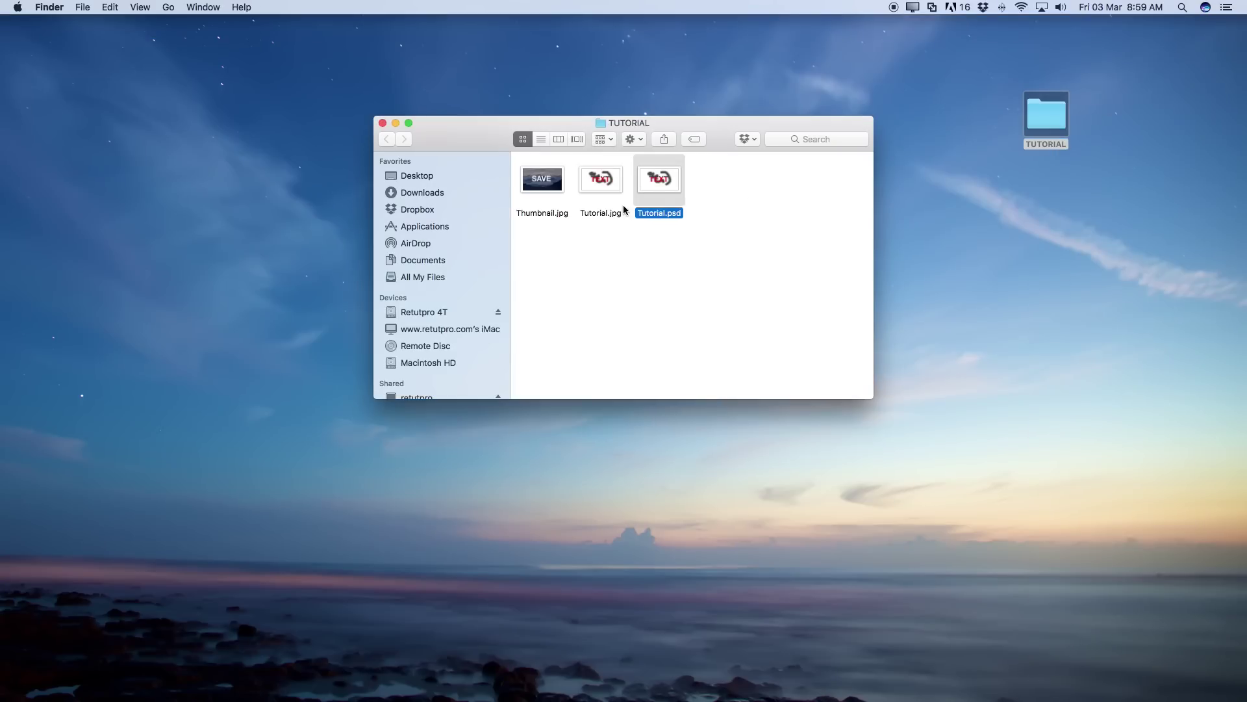
double_click(658, 195)
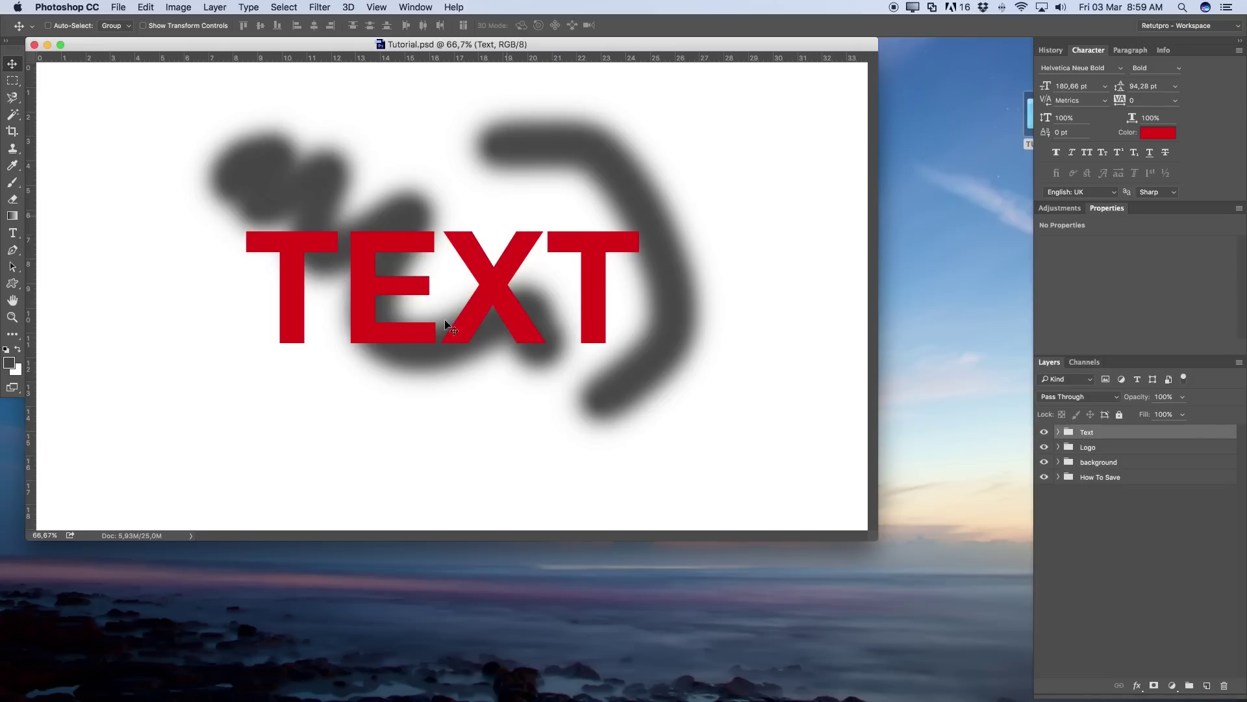